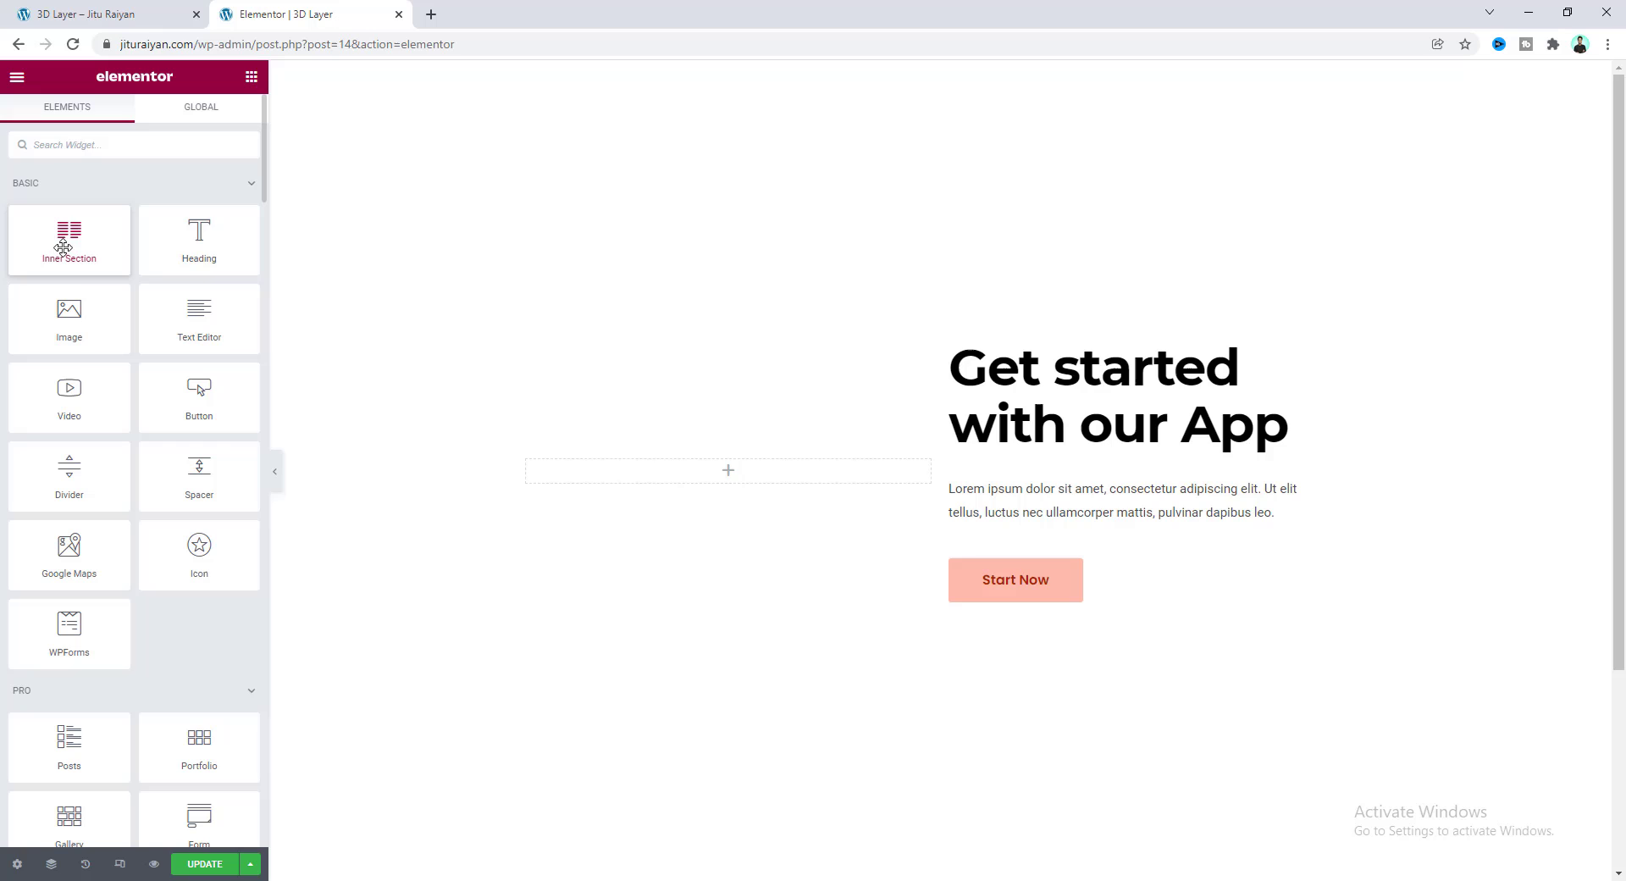
Add an Inner Section to the empty left column and delete its right column
drag(72, 229, 678, 482)
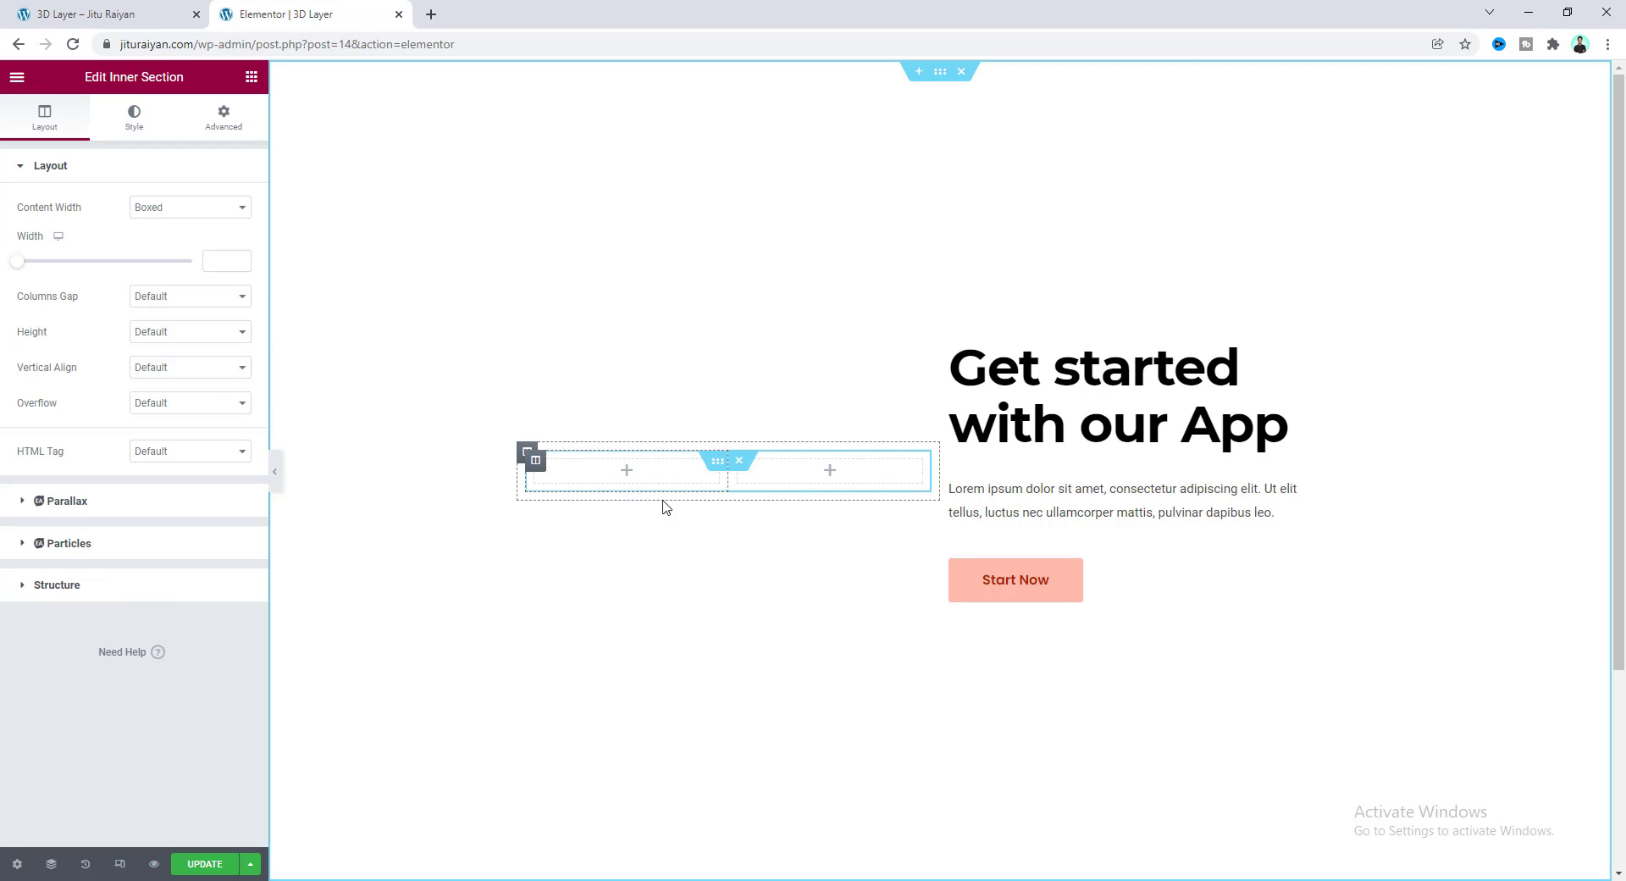
right_click(739, 464)
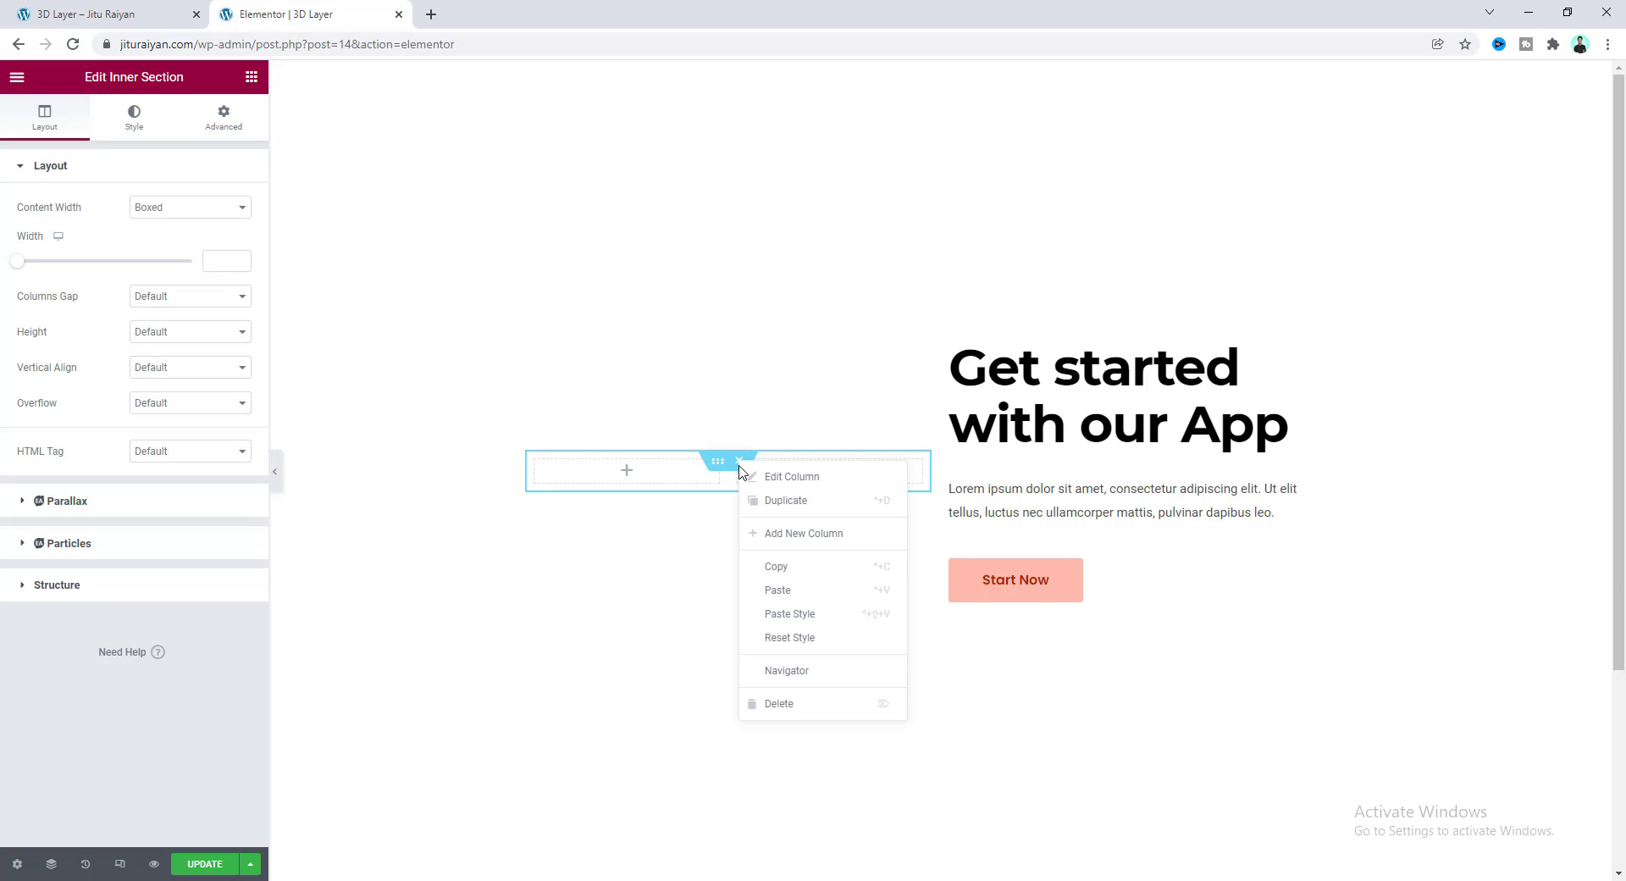
click(806, 711)
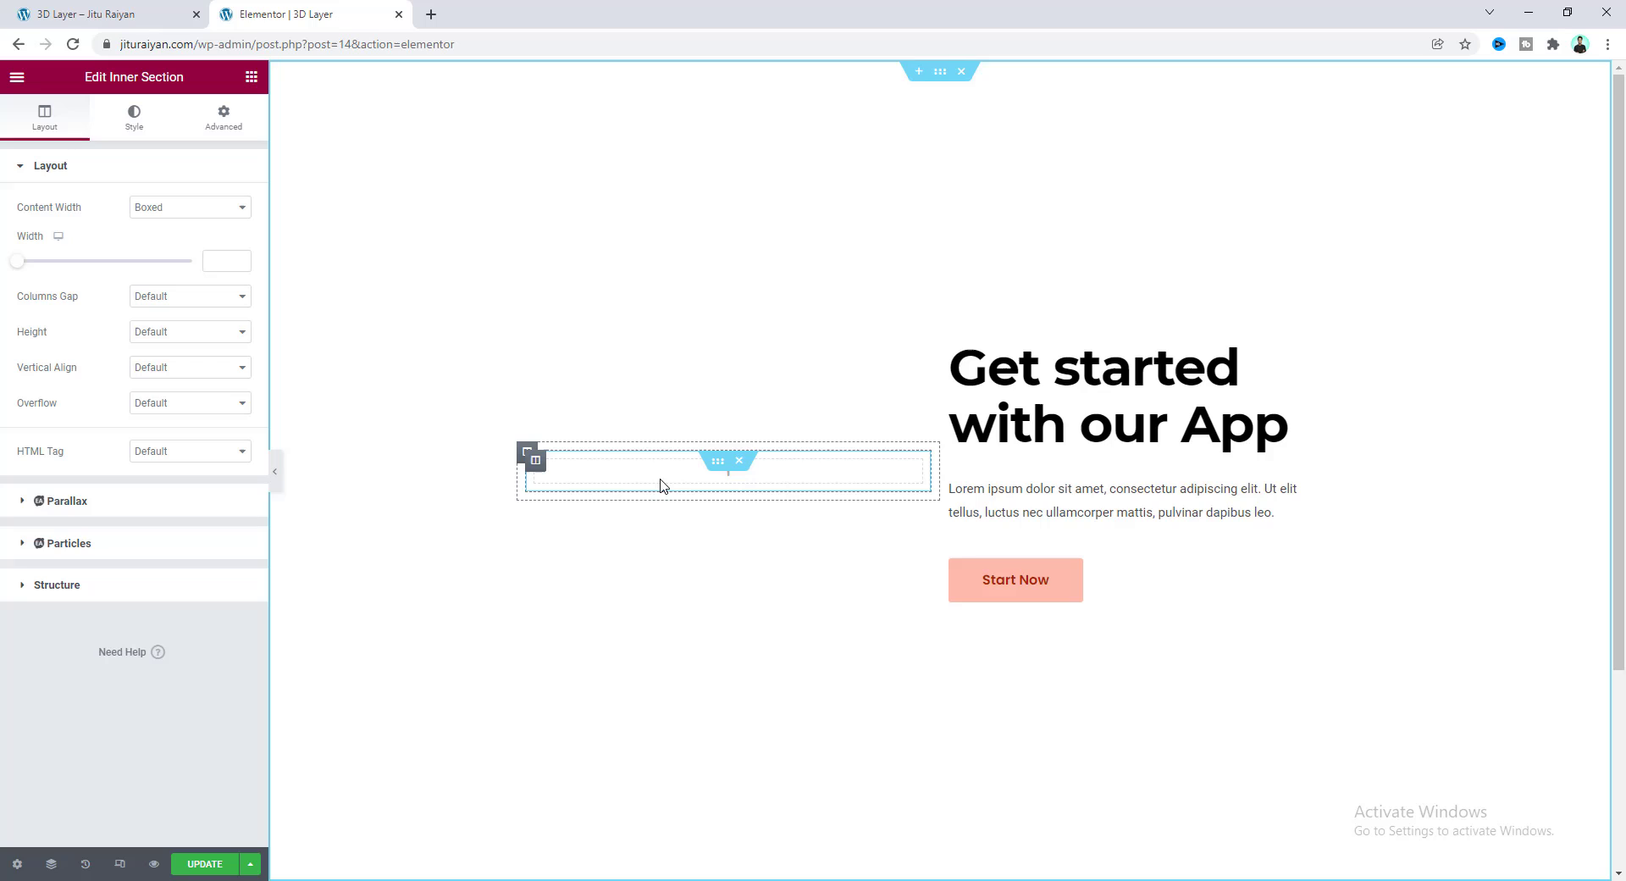
Place an Image widget in the remaining column showing app-2.png from the Media Library
click(252, 77)
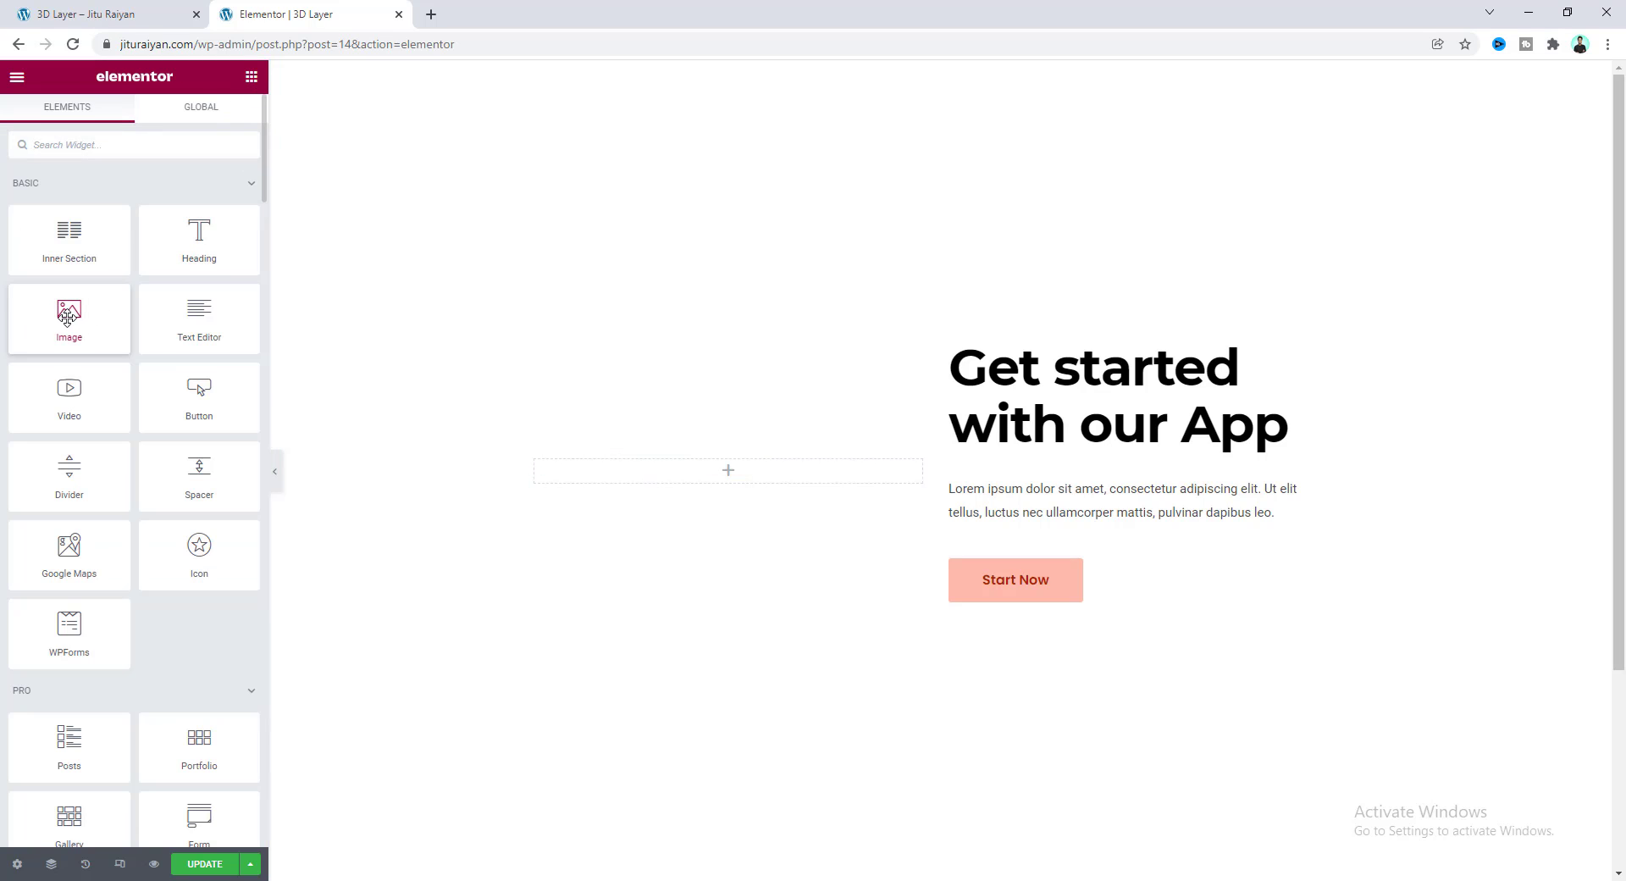
drag(70, 317, 695, 476)
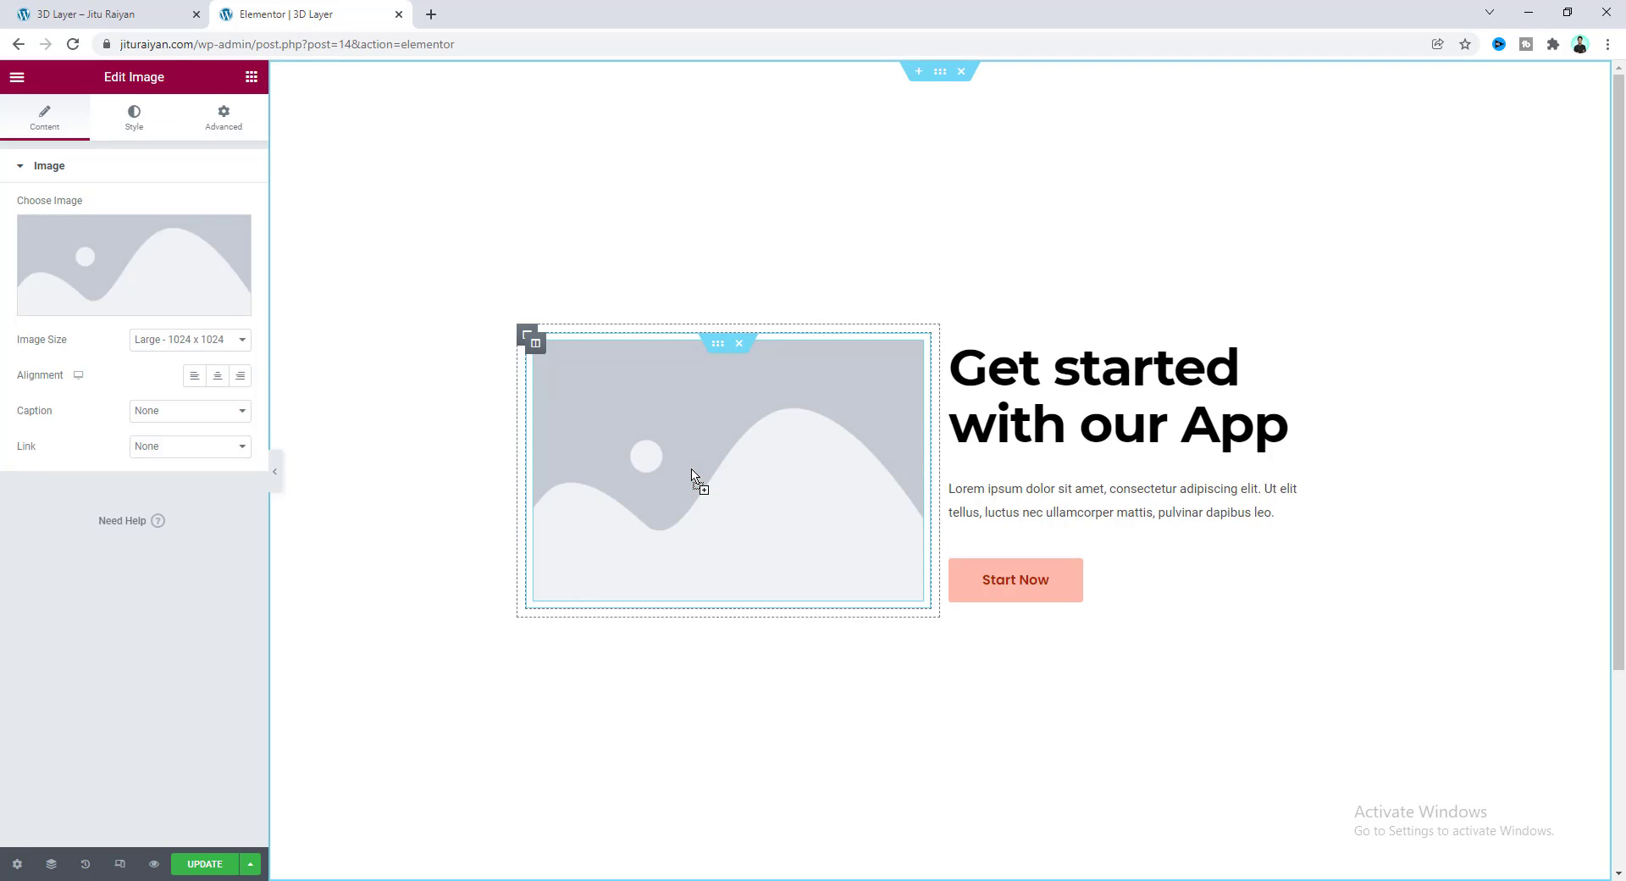
click(139, 269)
click(254, 321)
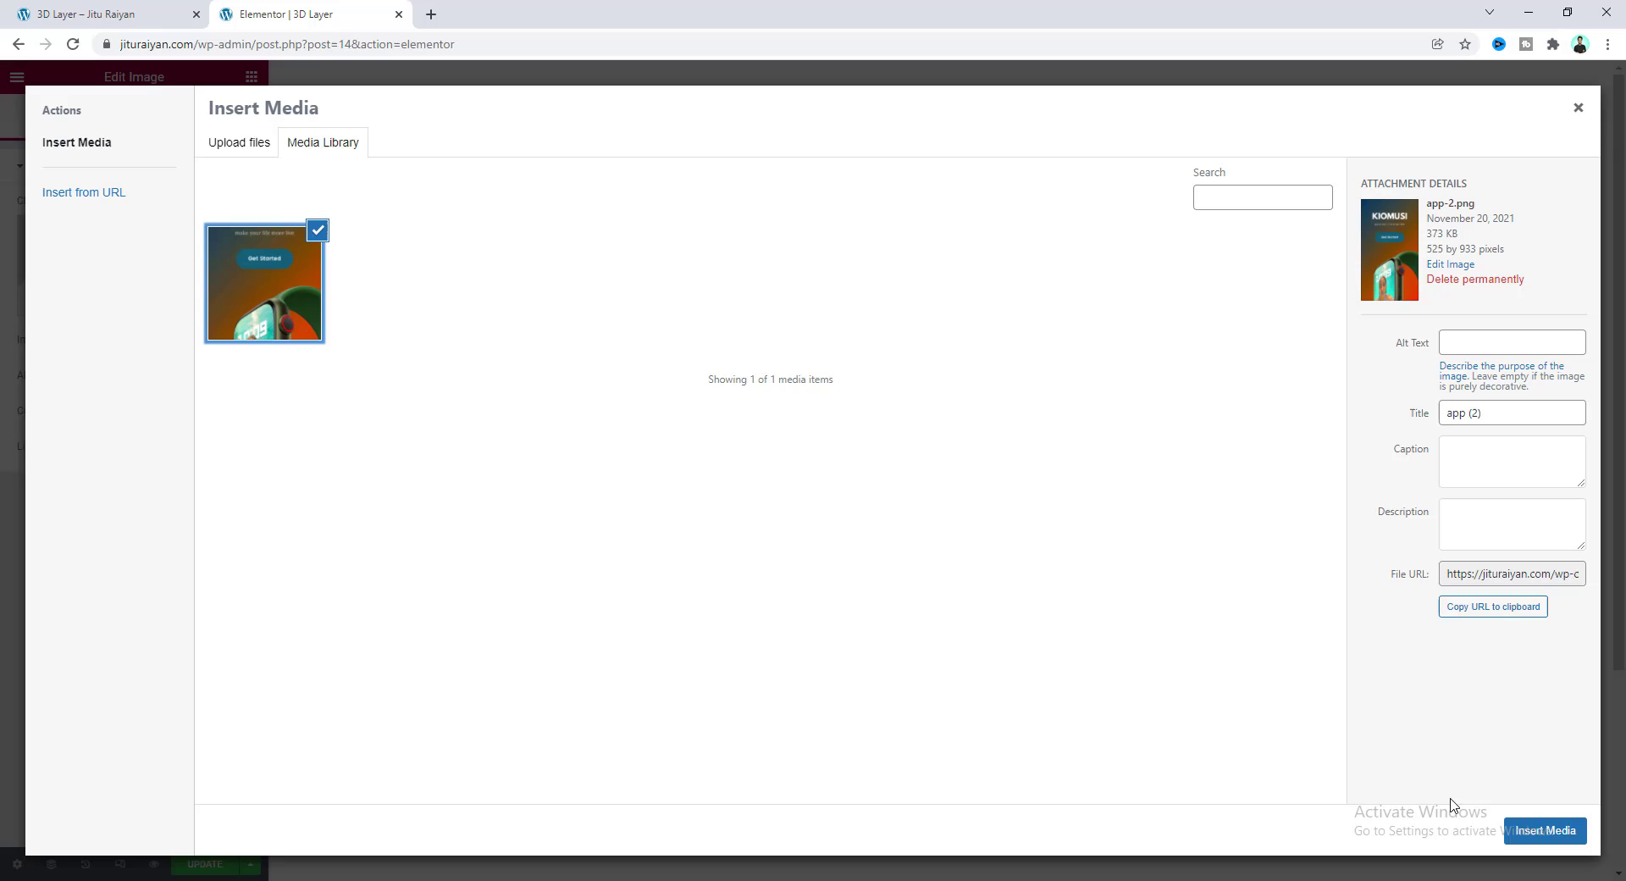
click(1516, 835)
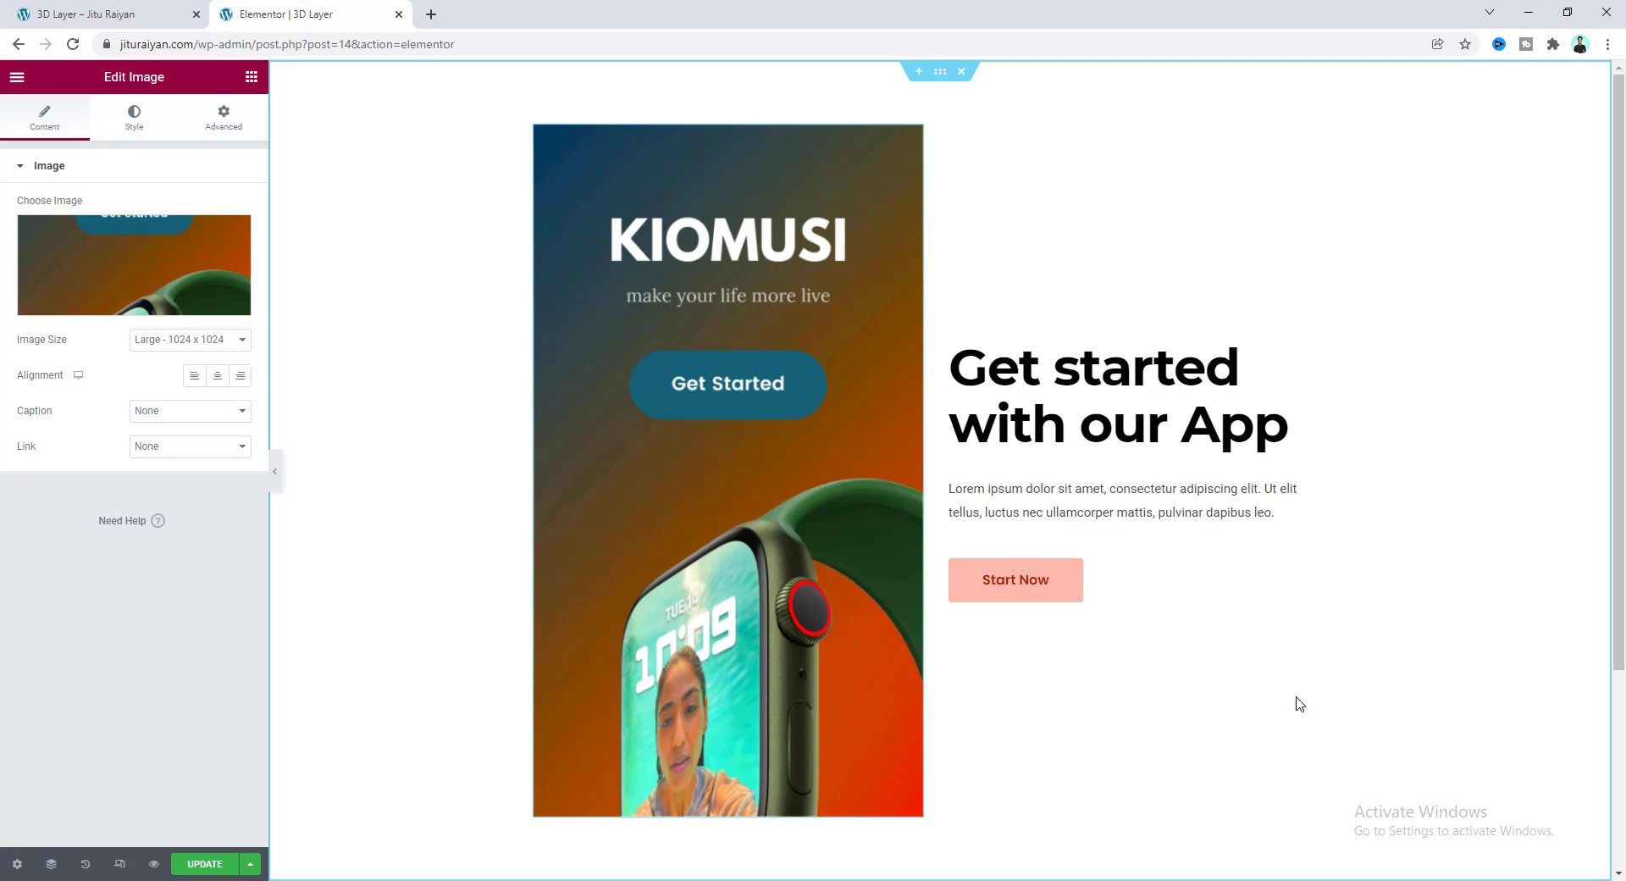
Set the app image width to 300 px
click(133, 120)
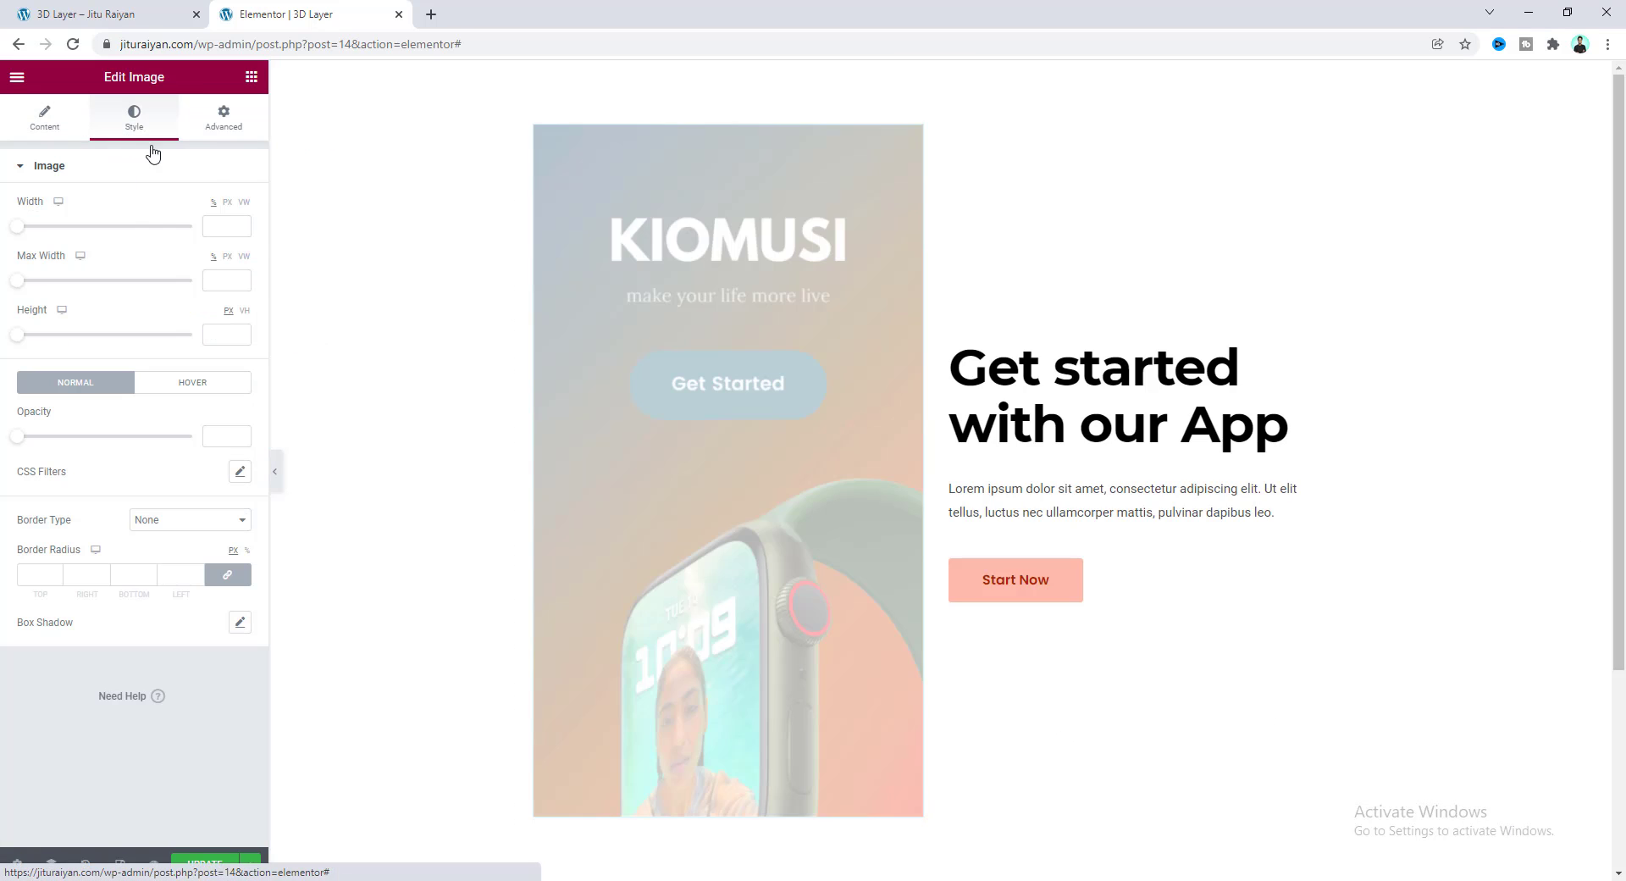
click(227, 202)
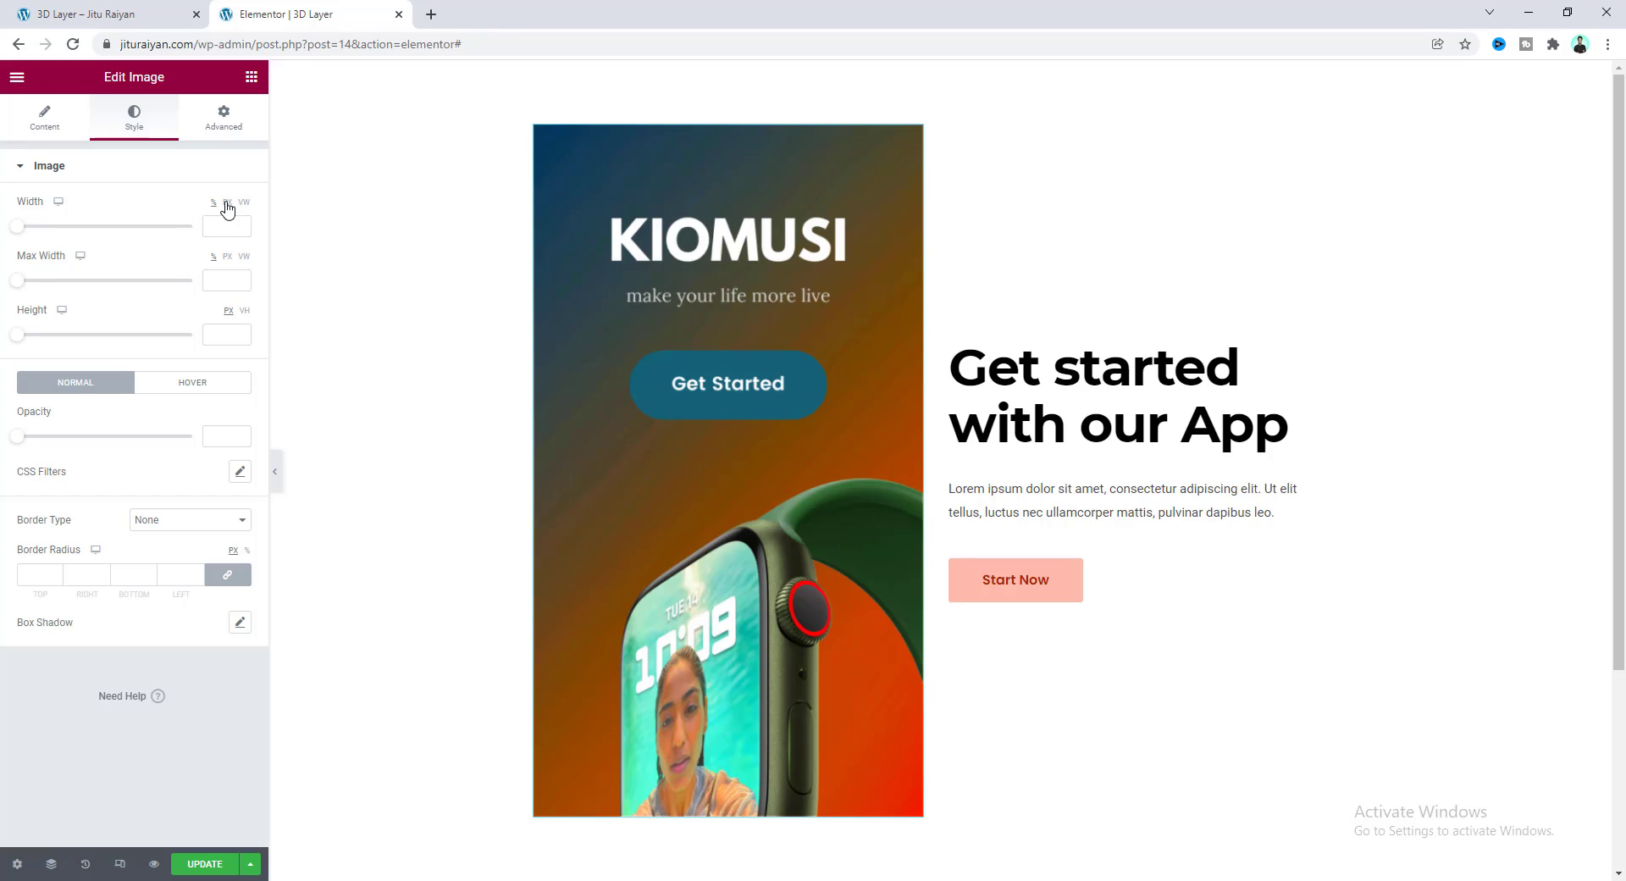
click(217, 229)
text(300)
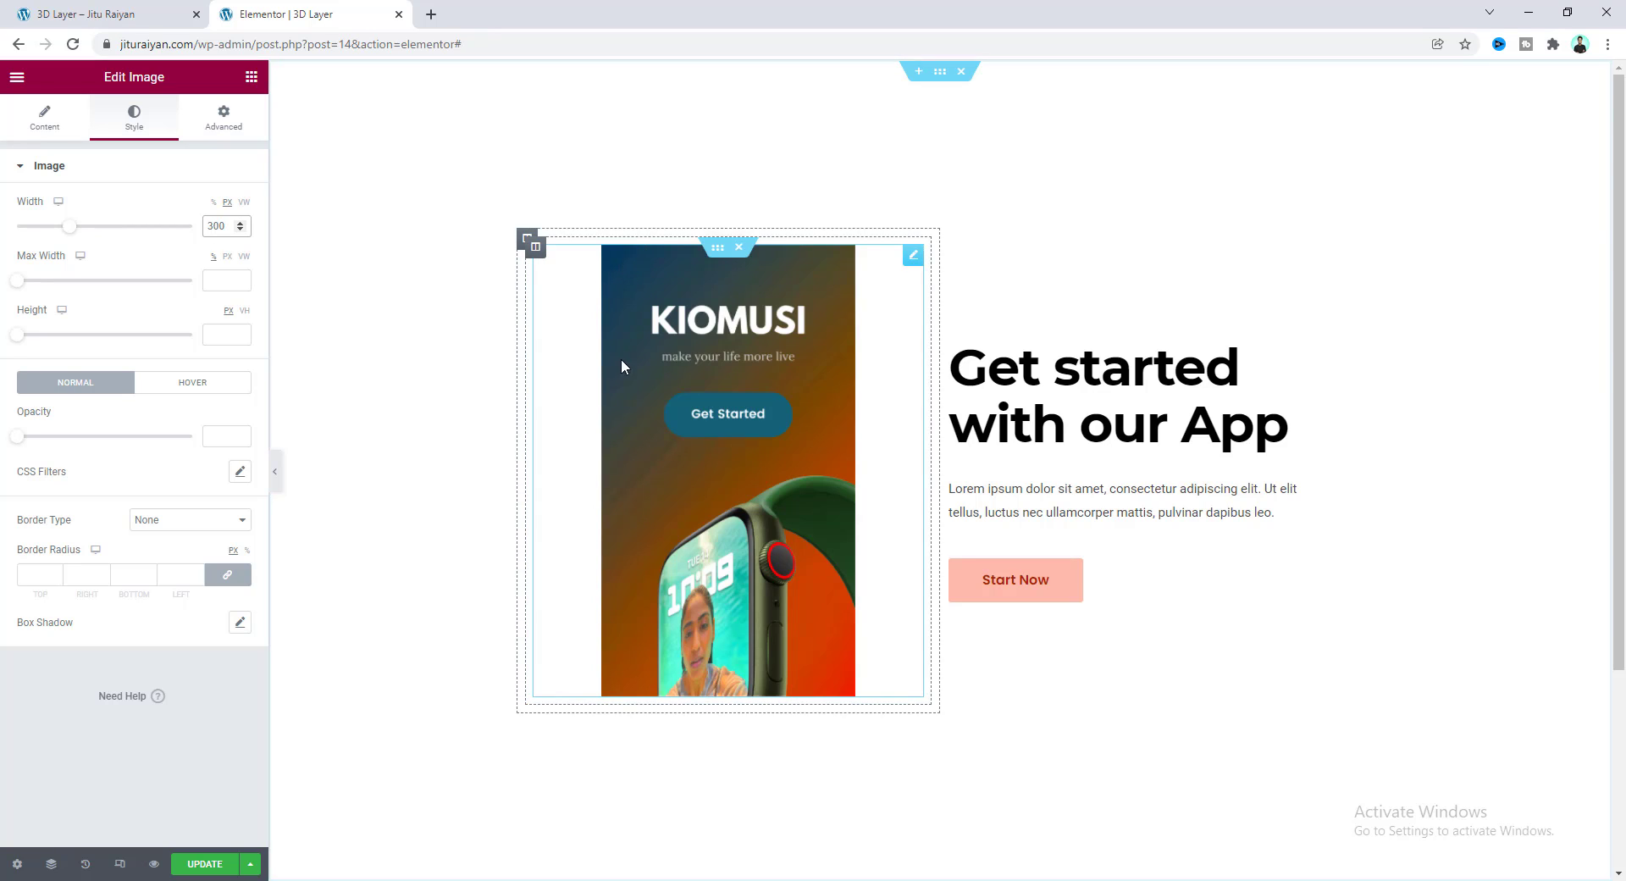
Round the image corners with a 30 border radius and check it on the live page
click(126, 574)
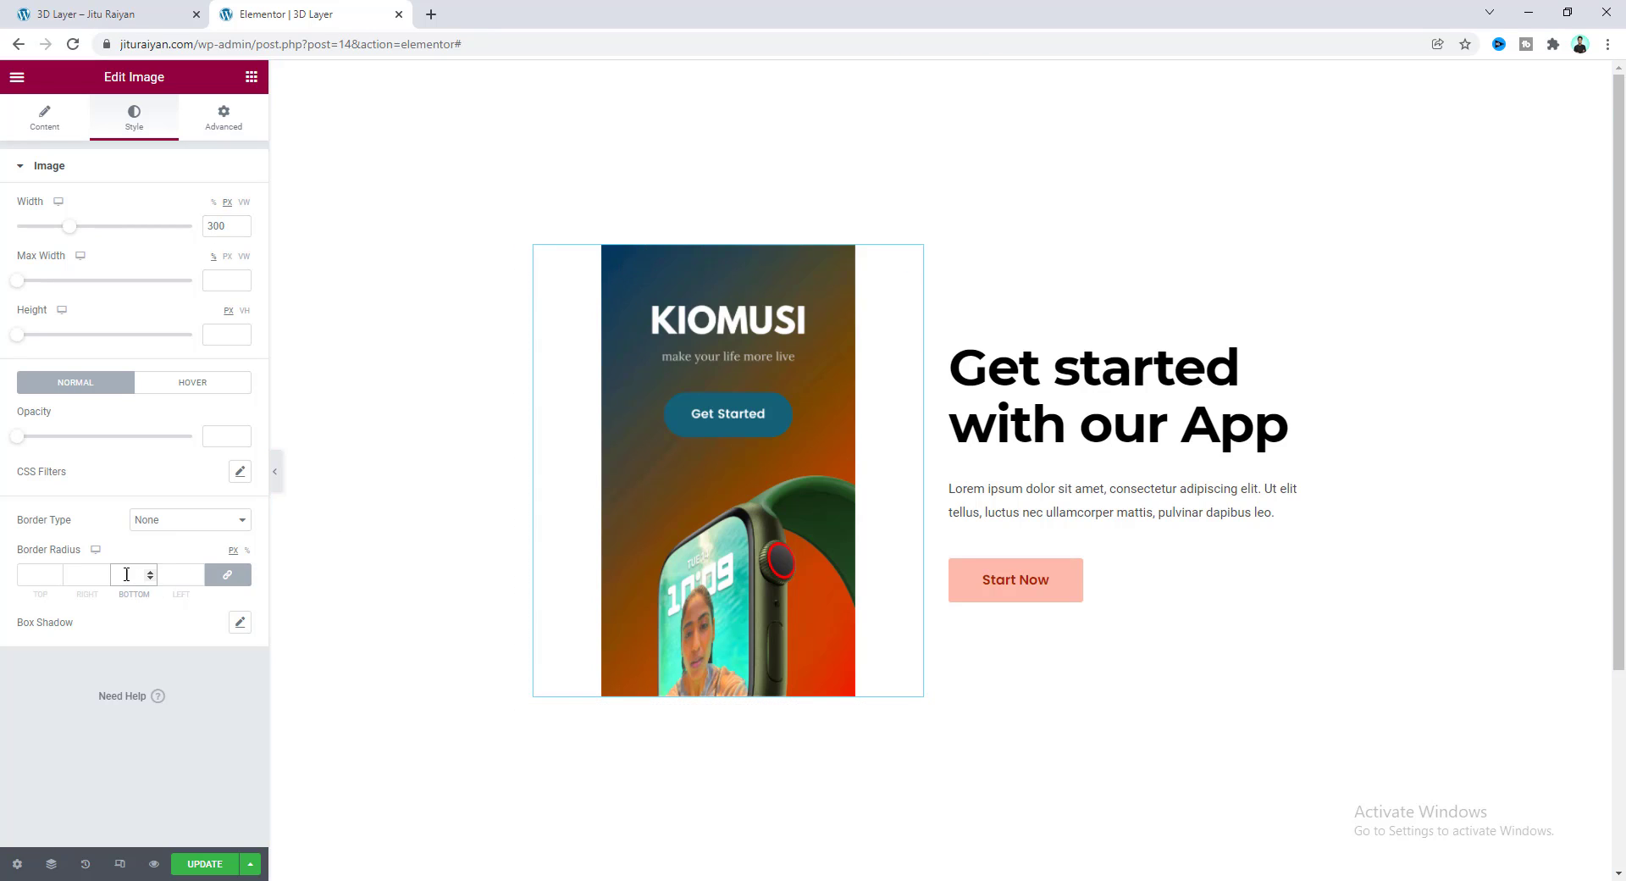
text(30)
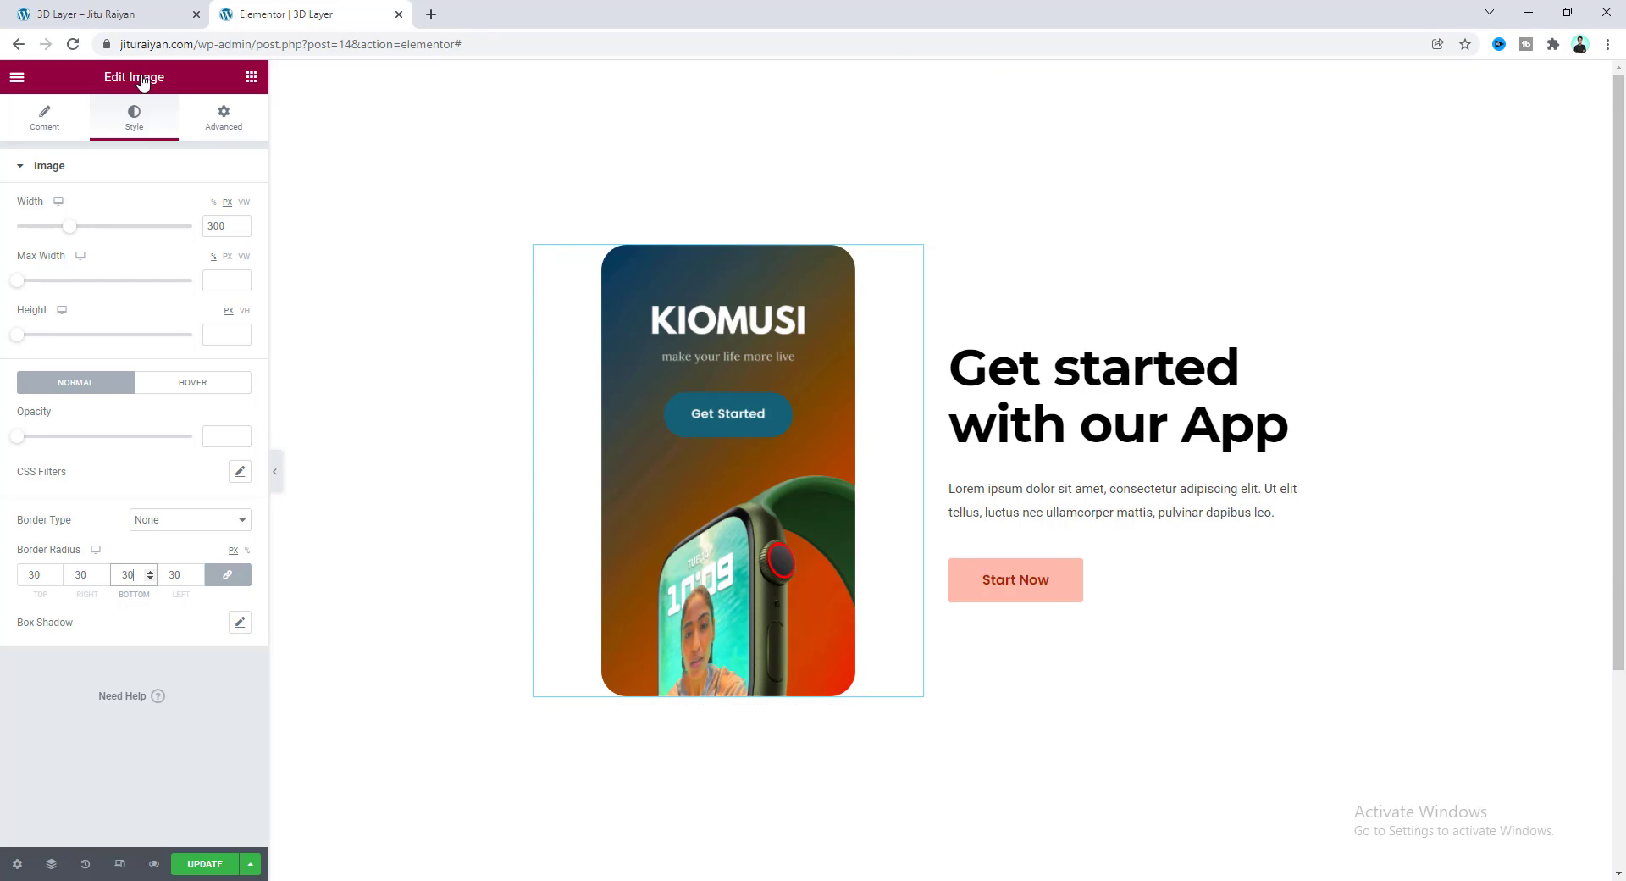
click(86, 7)
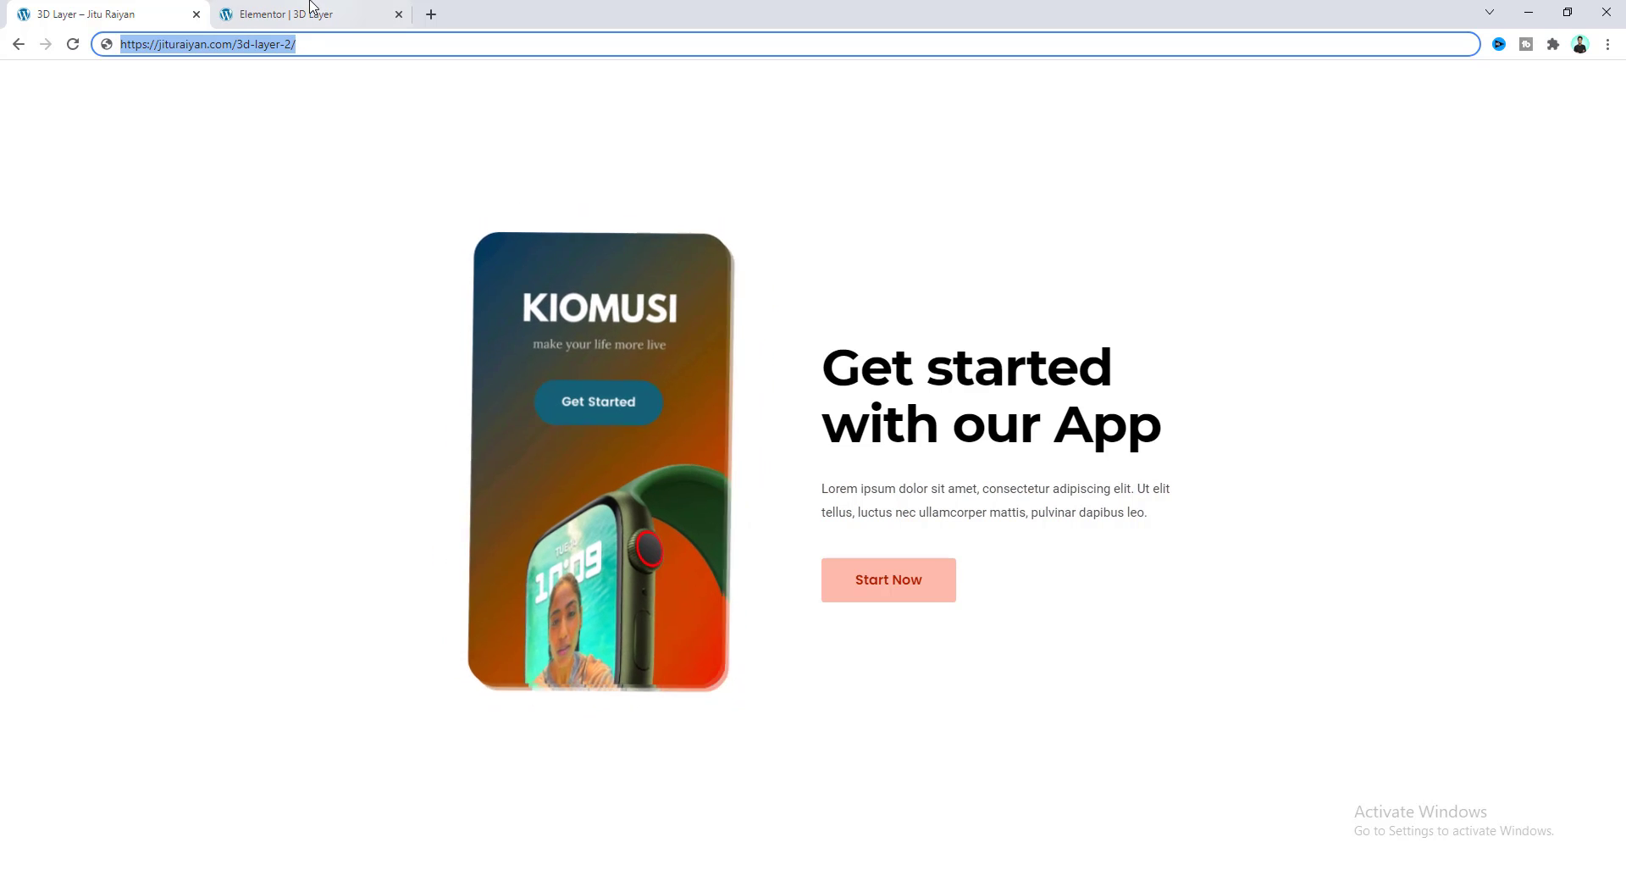
click(280, 14)
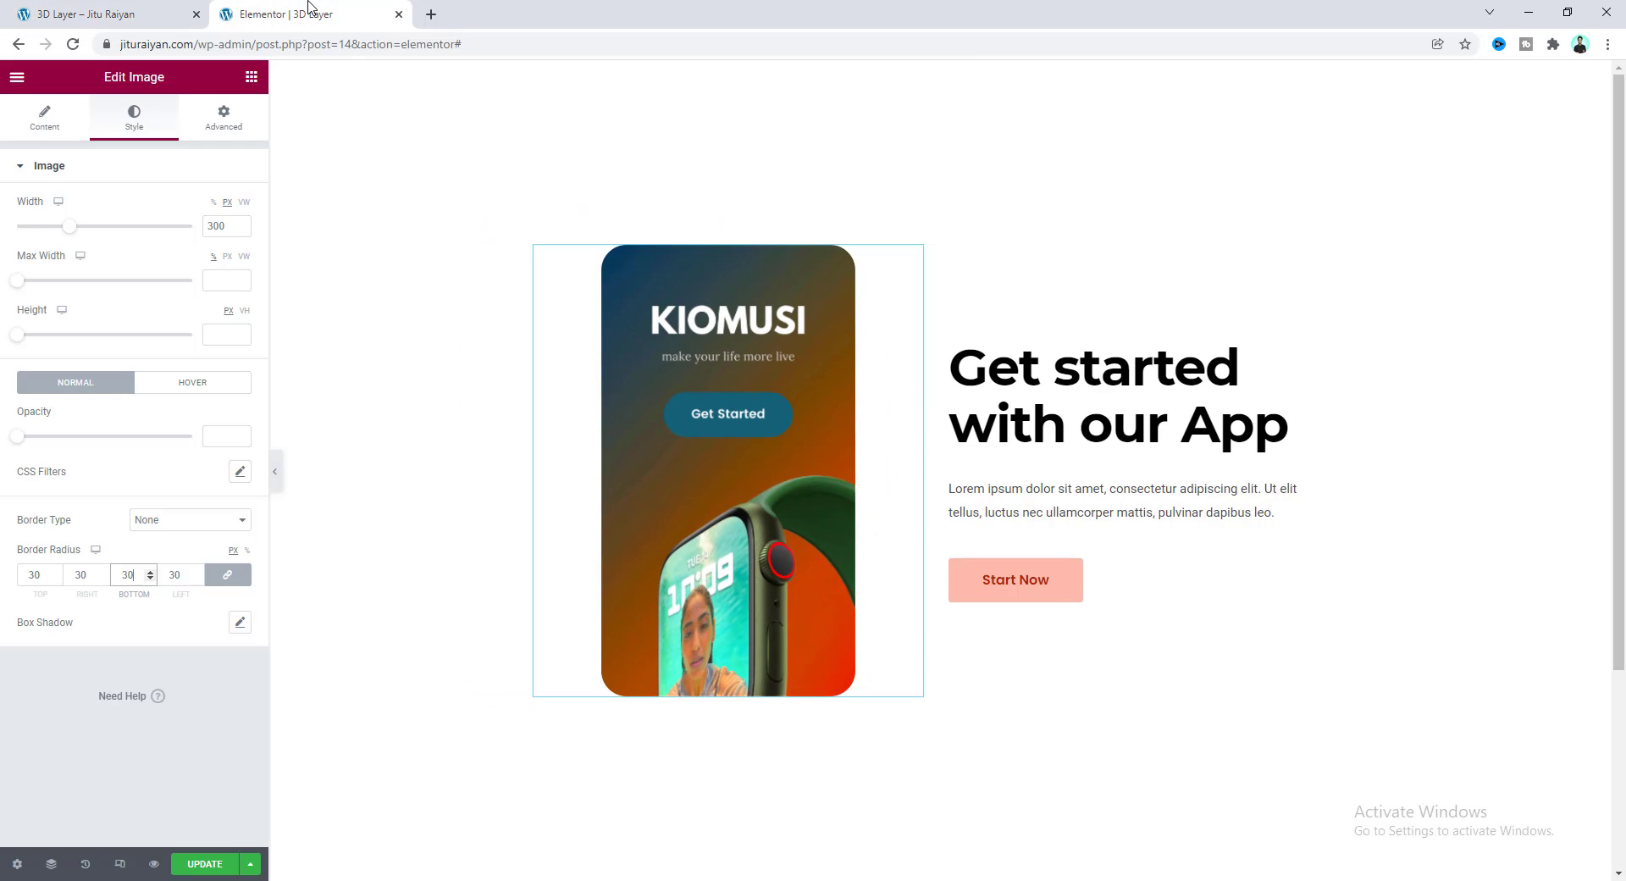
Duplicate the app image and set the copy to Absolute position with 0 offsets
right_click(864, 271)
click(907, 313)
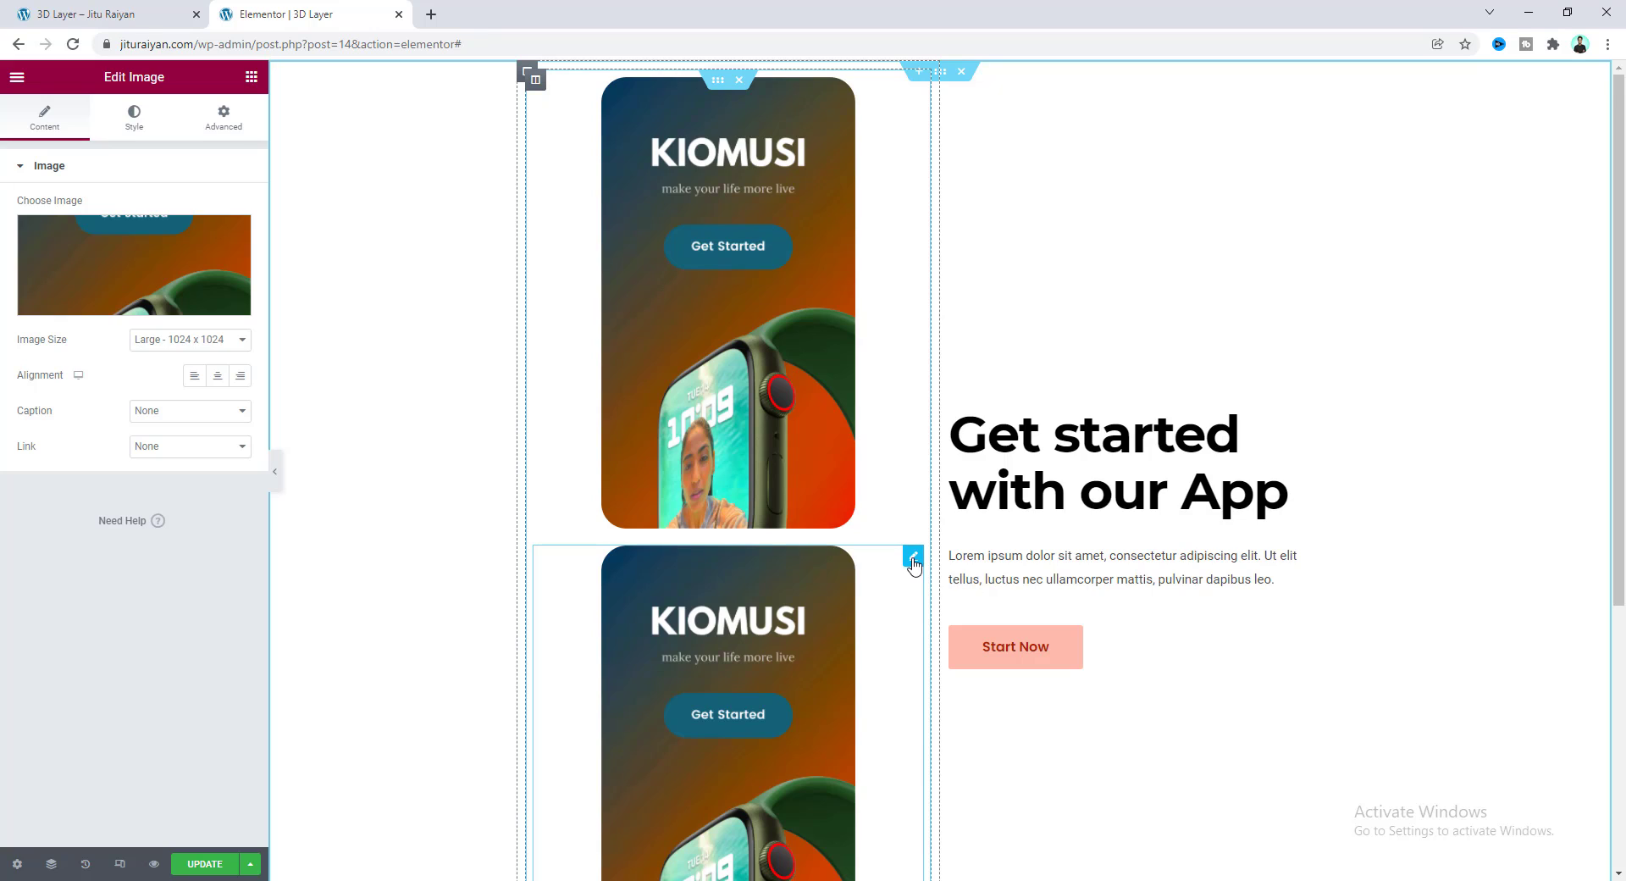
click(231, 127)
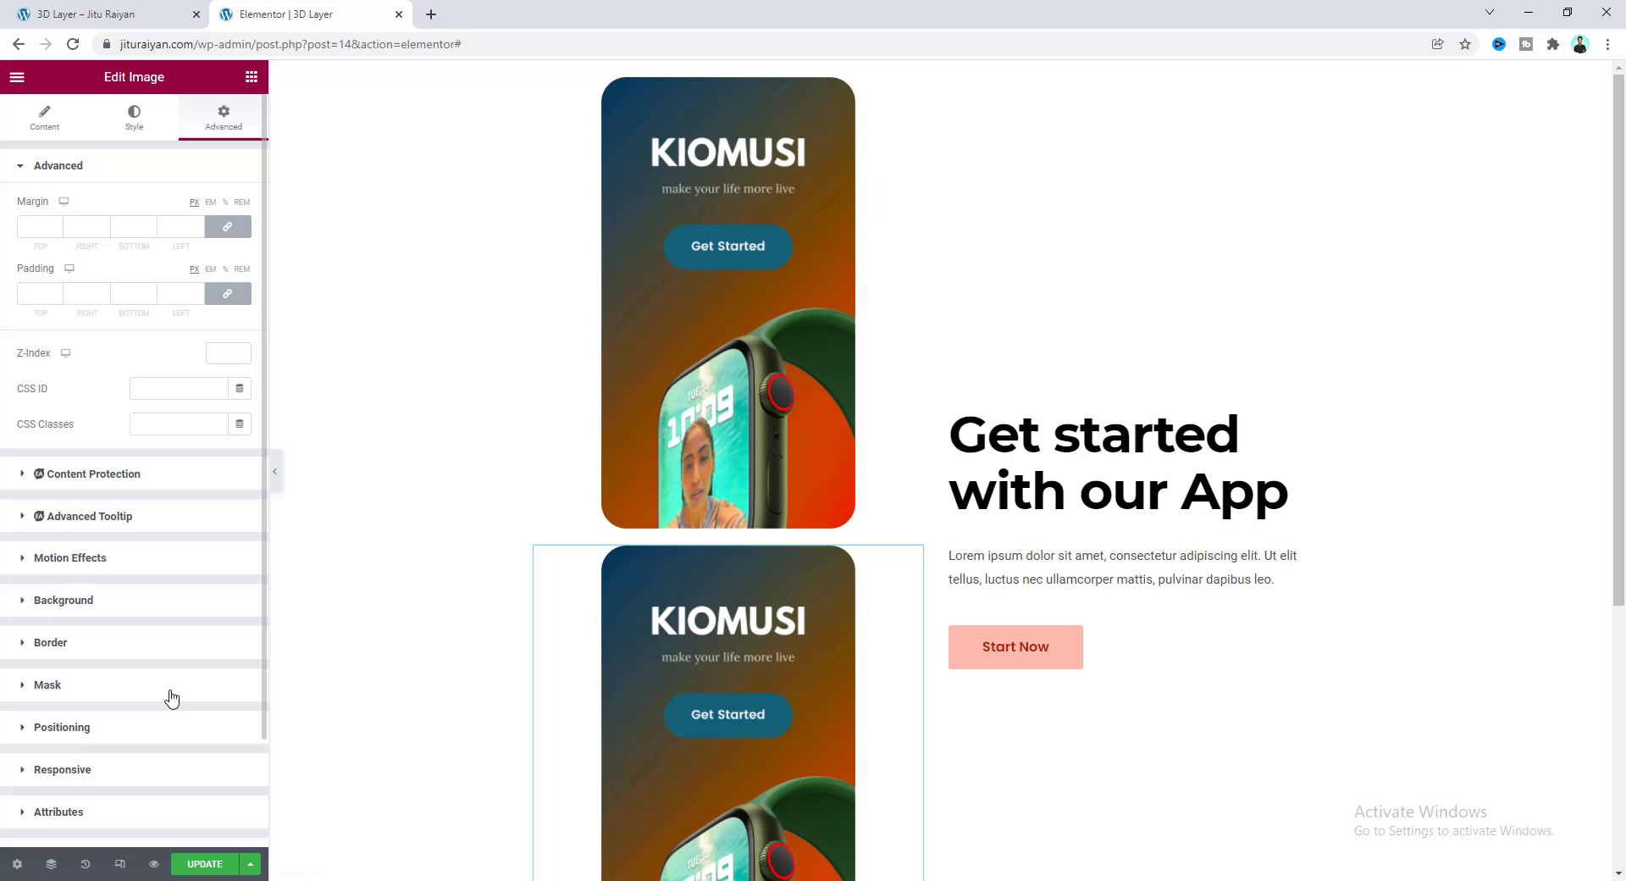
click(161, 729)
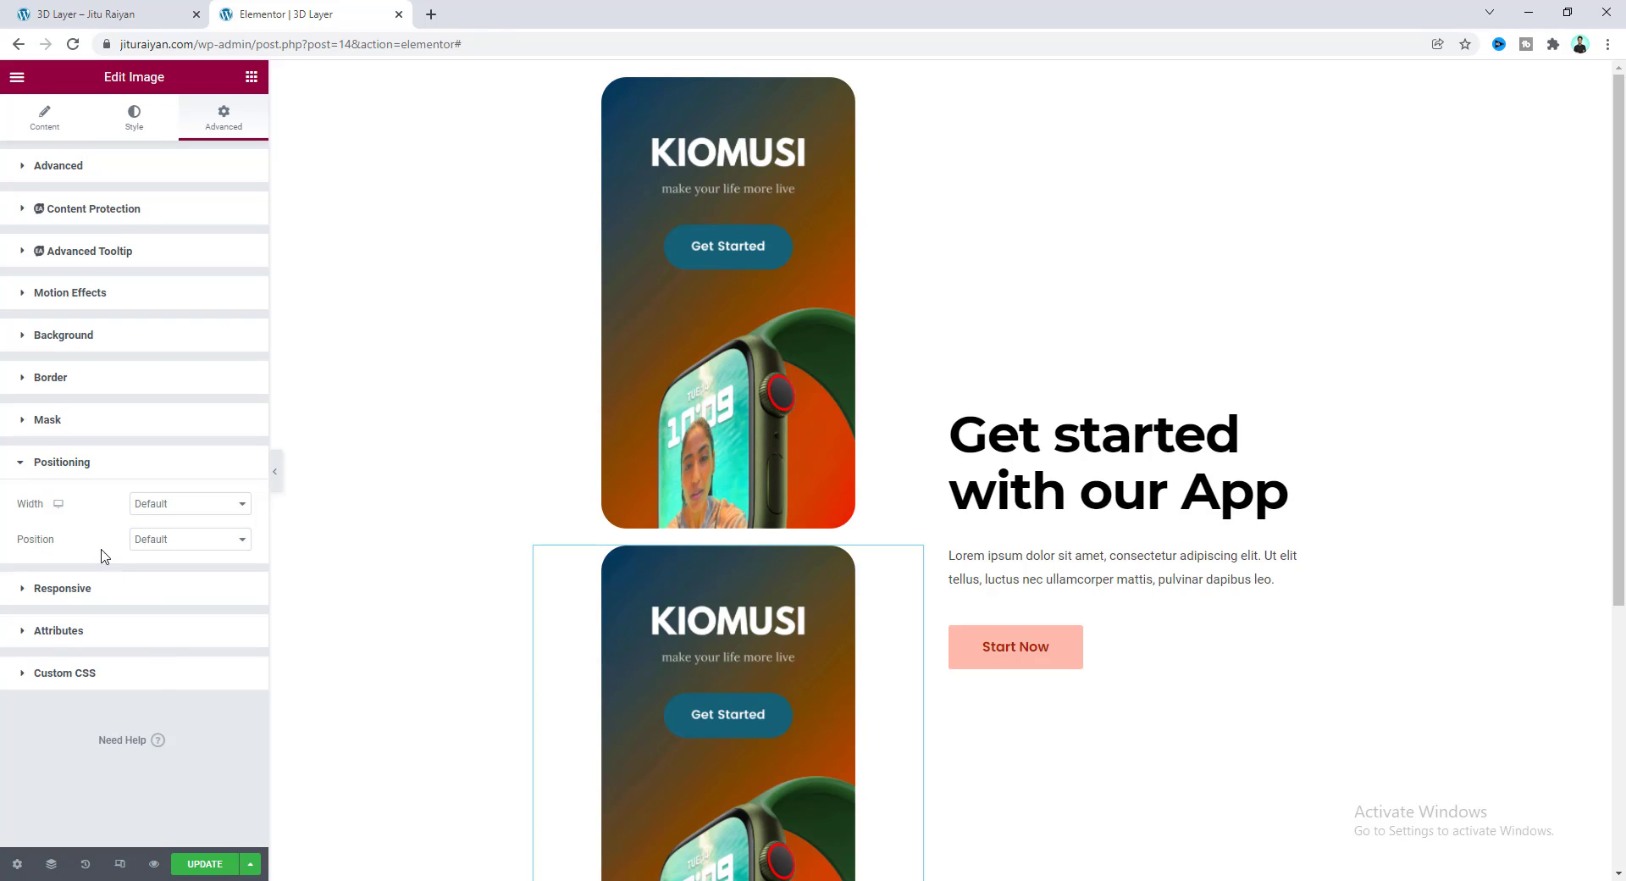
click(193, 542)
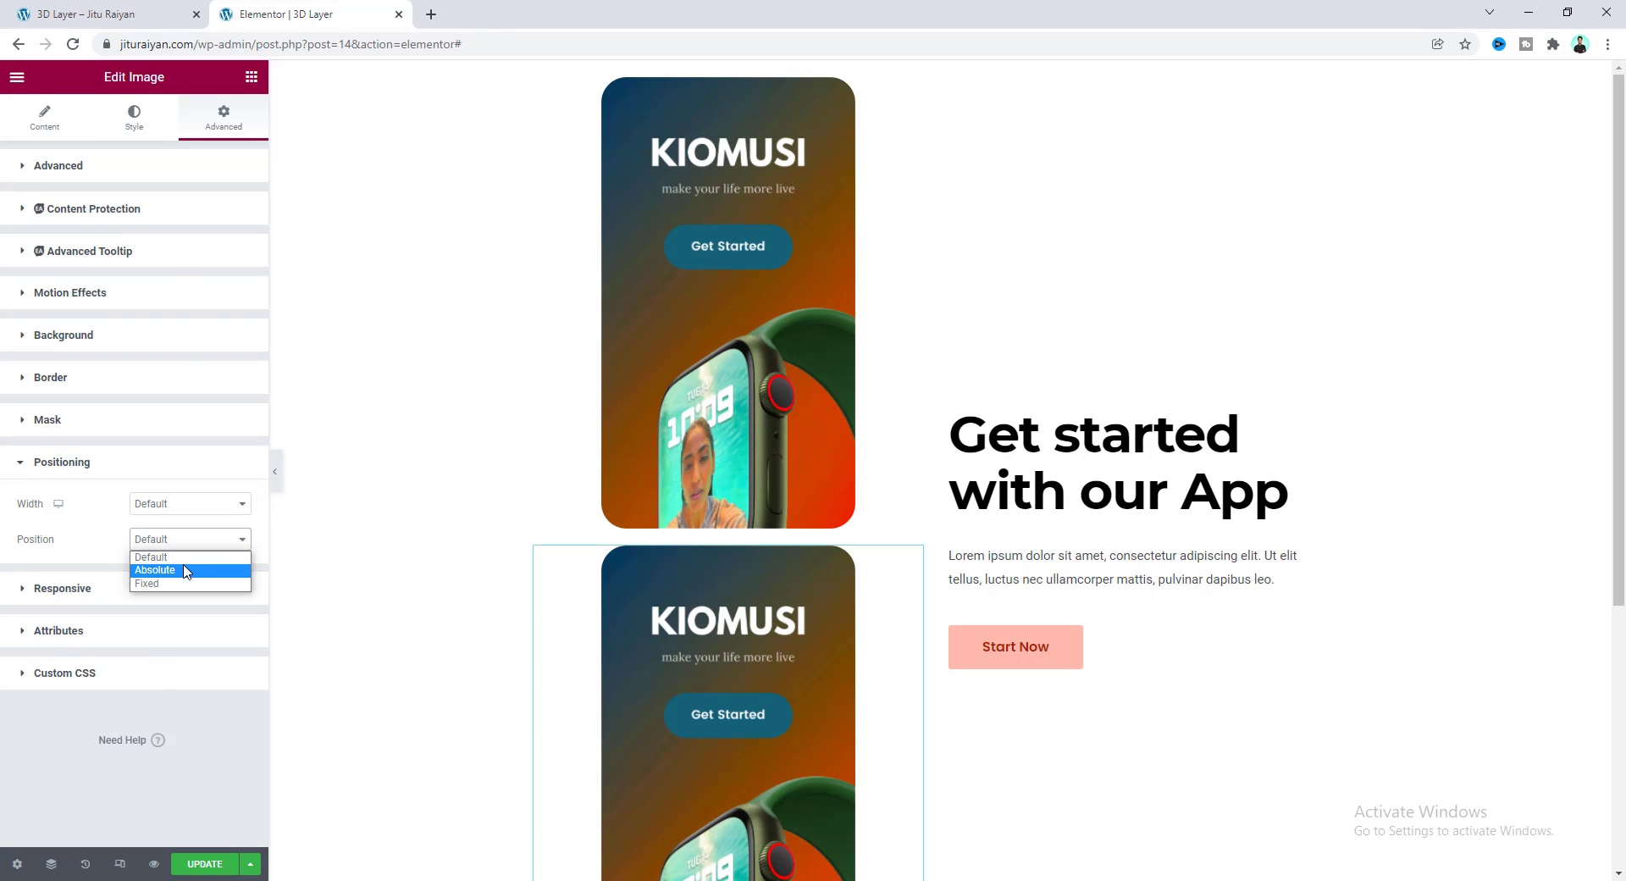
click(187, 570)
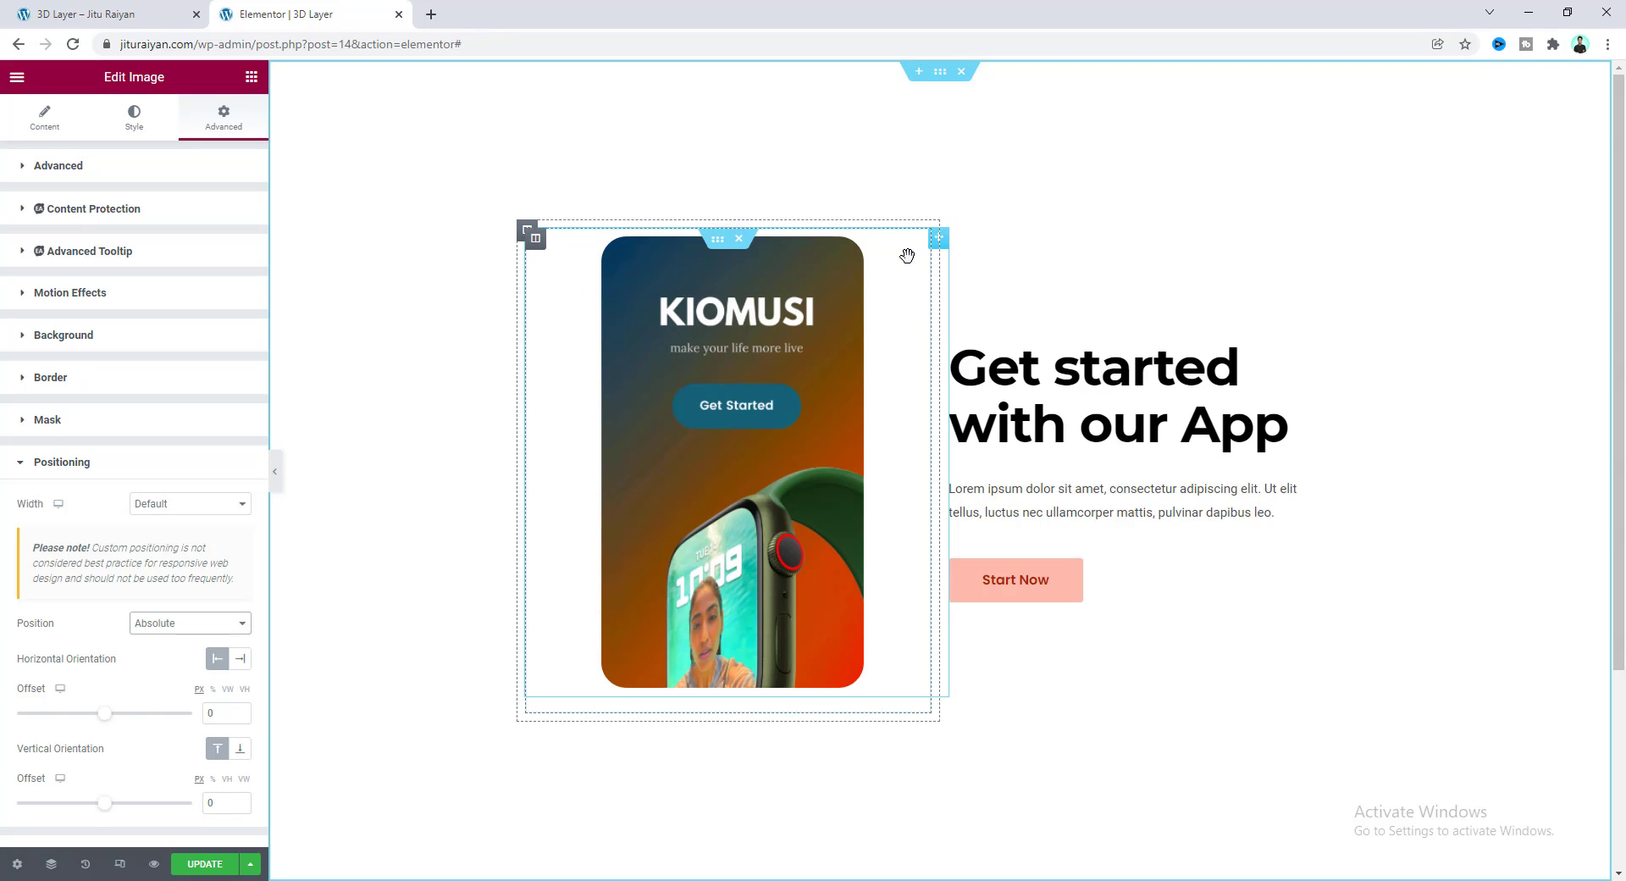
Duplicate the second Image widget from the Navigator to get three stacked app images
right_click(821, 310)
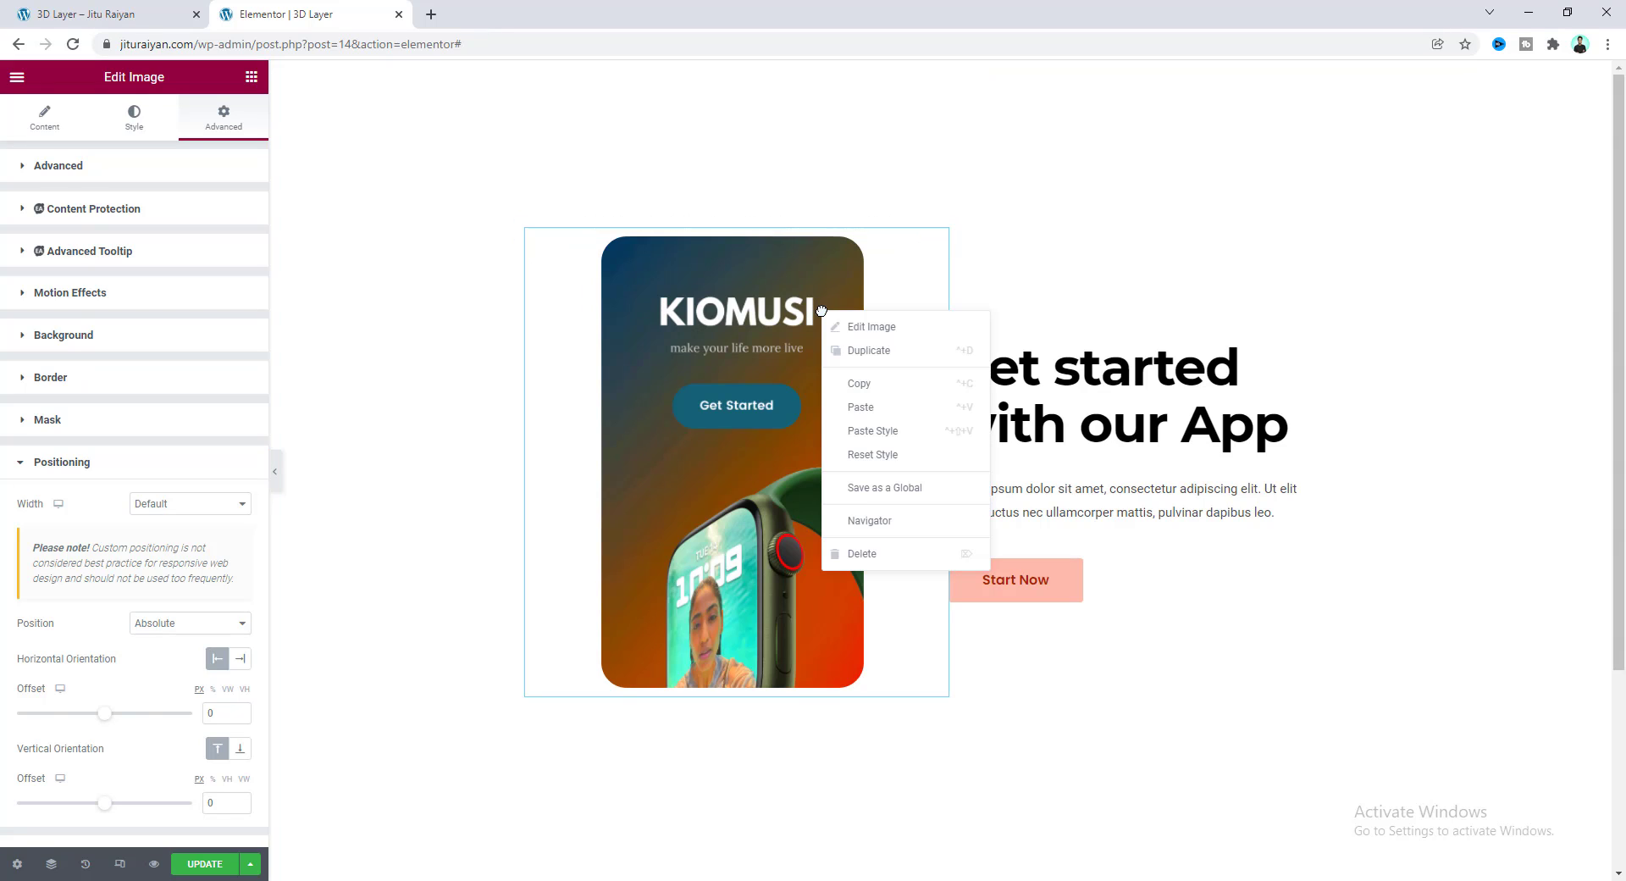
click(869, 522)
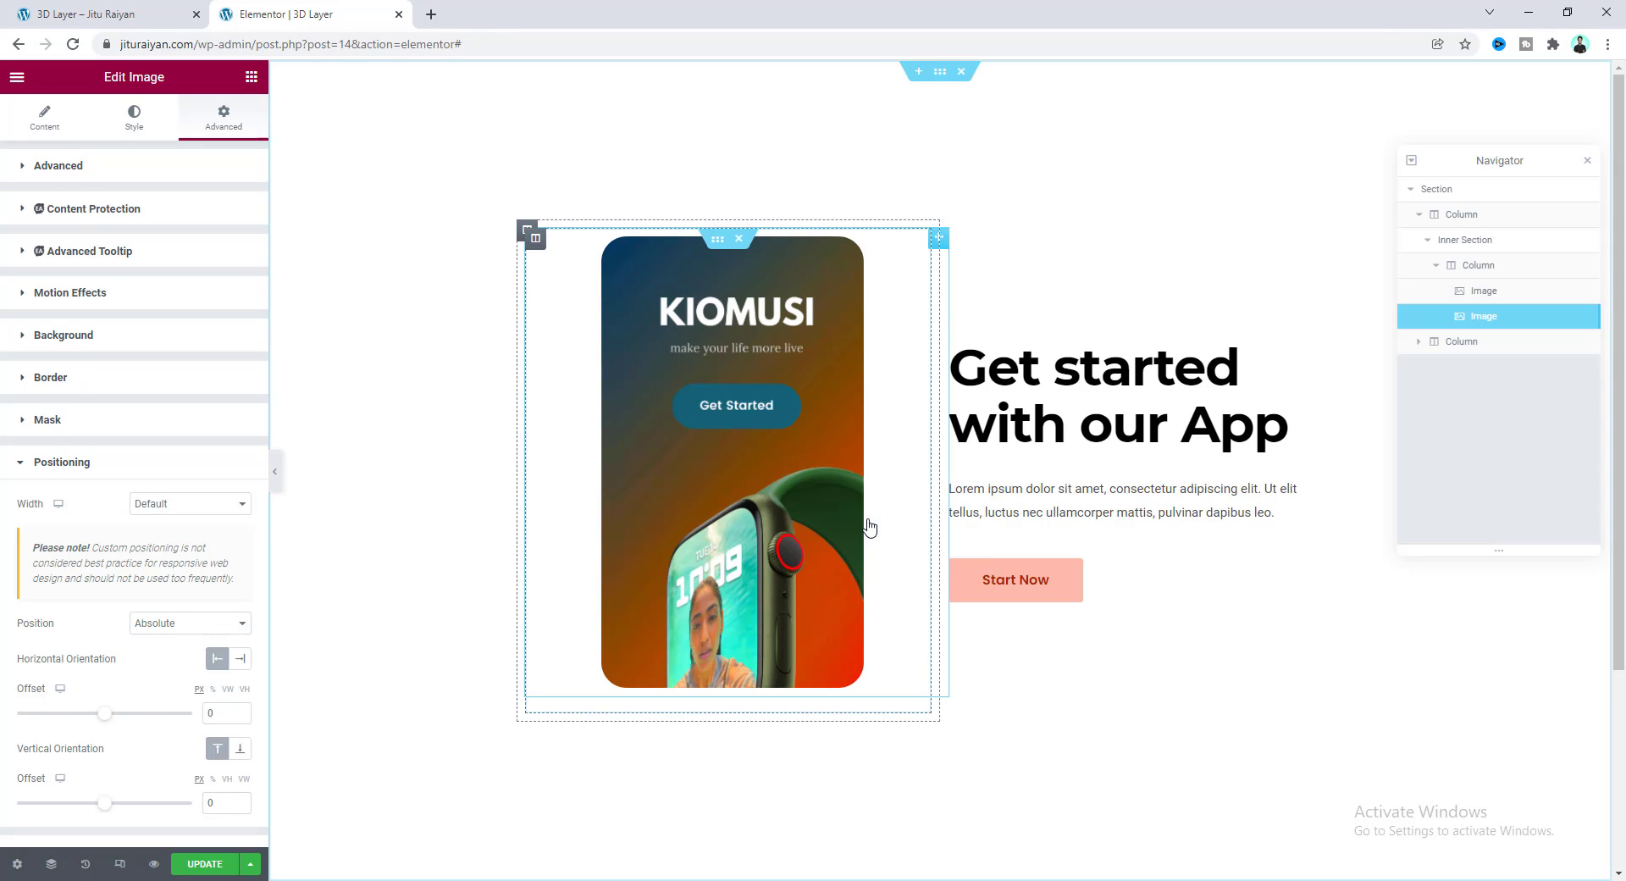
click(1497, 295)
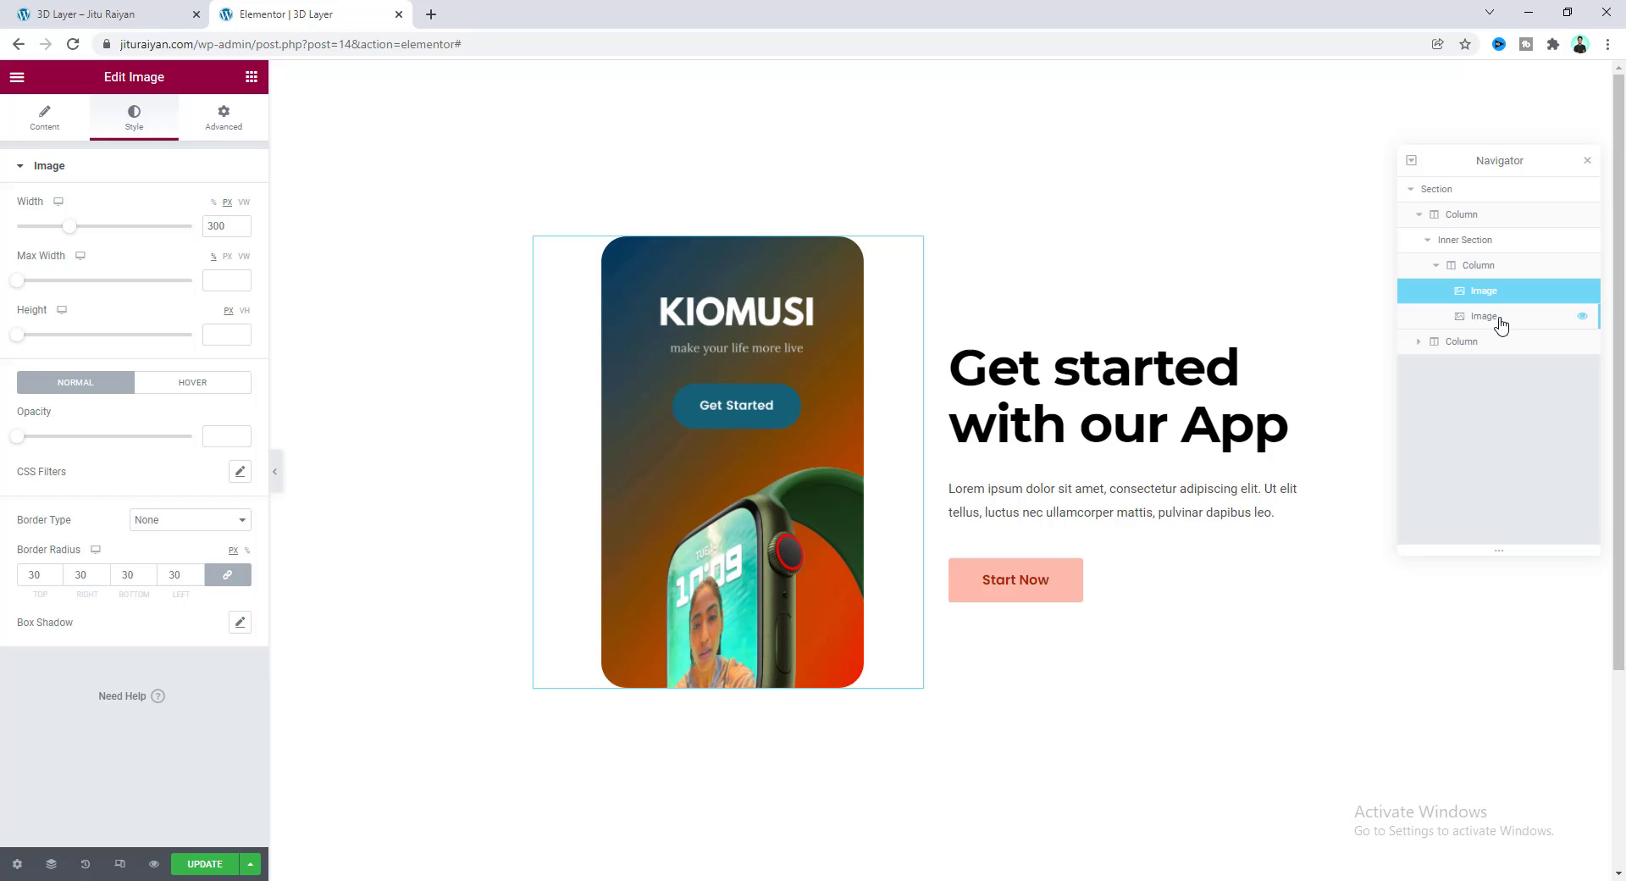
click(1498, 323)
right_click(1449, 325)
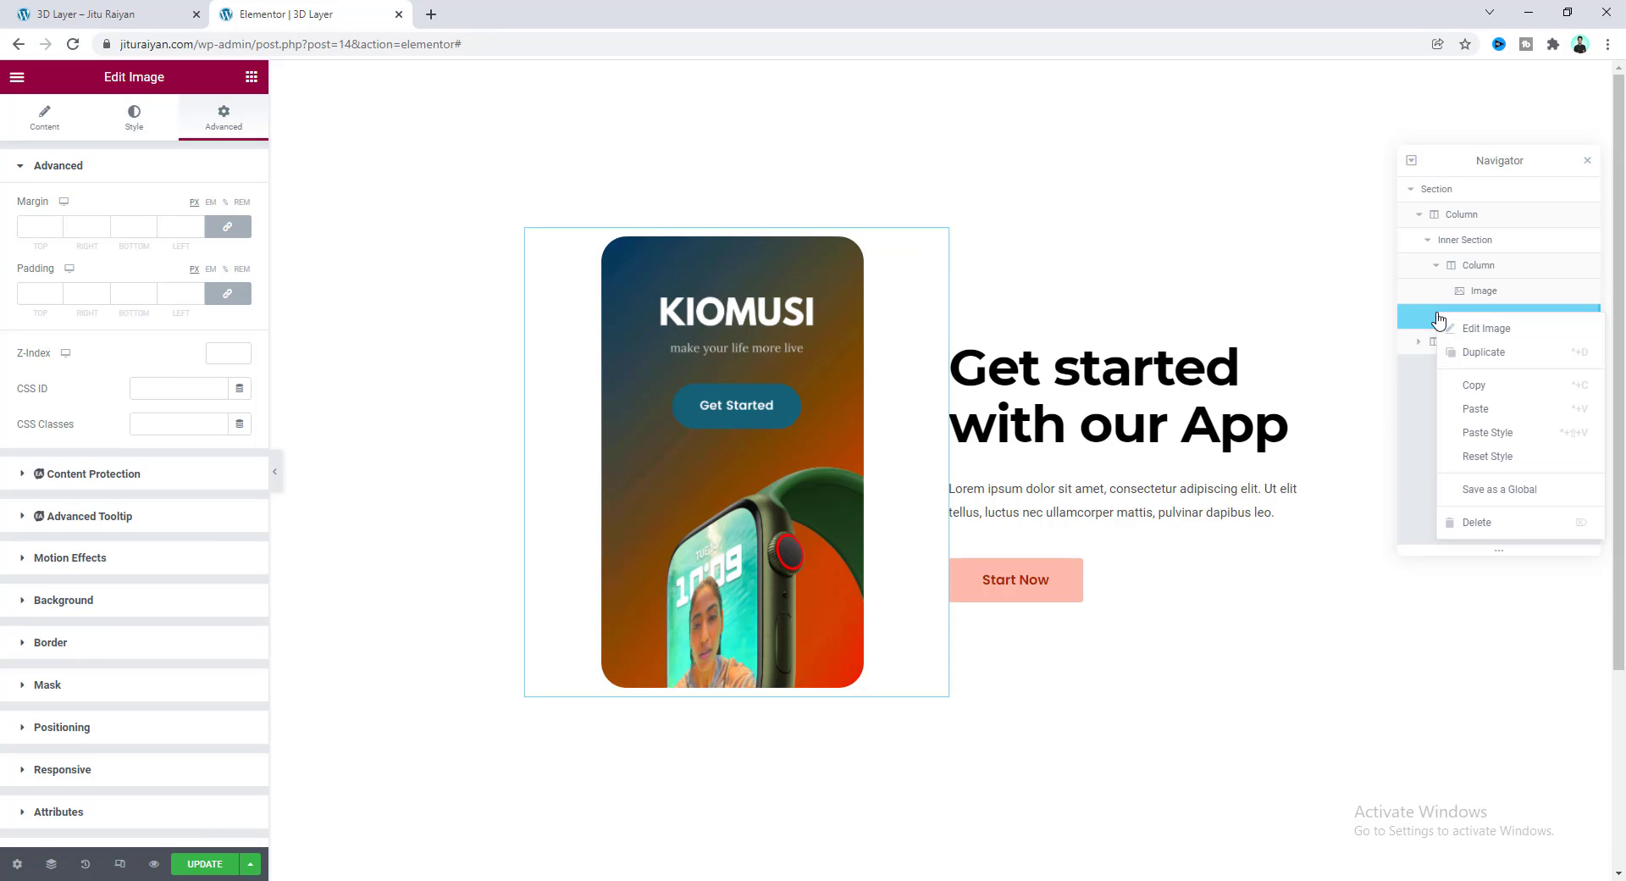
click(1474, 352)
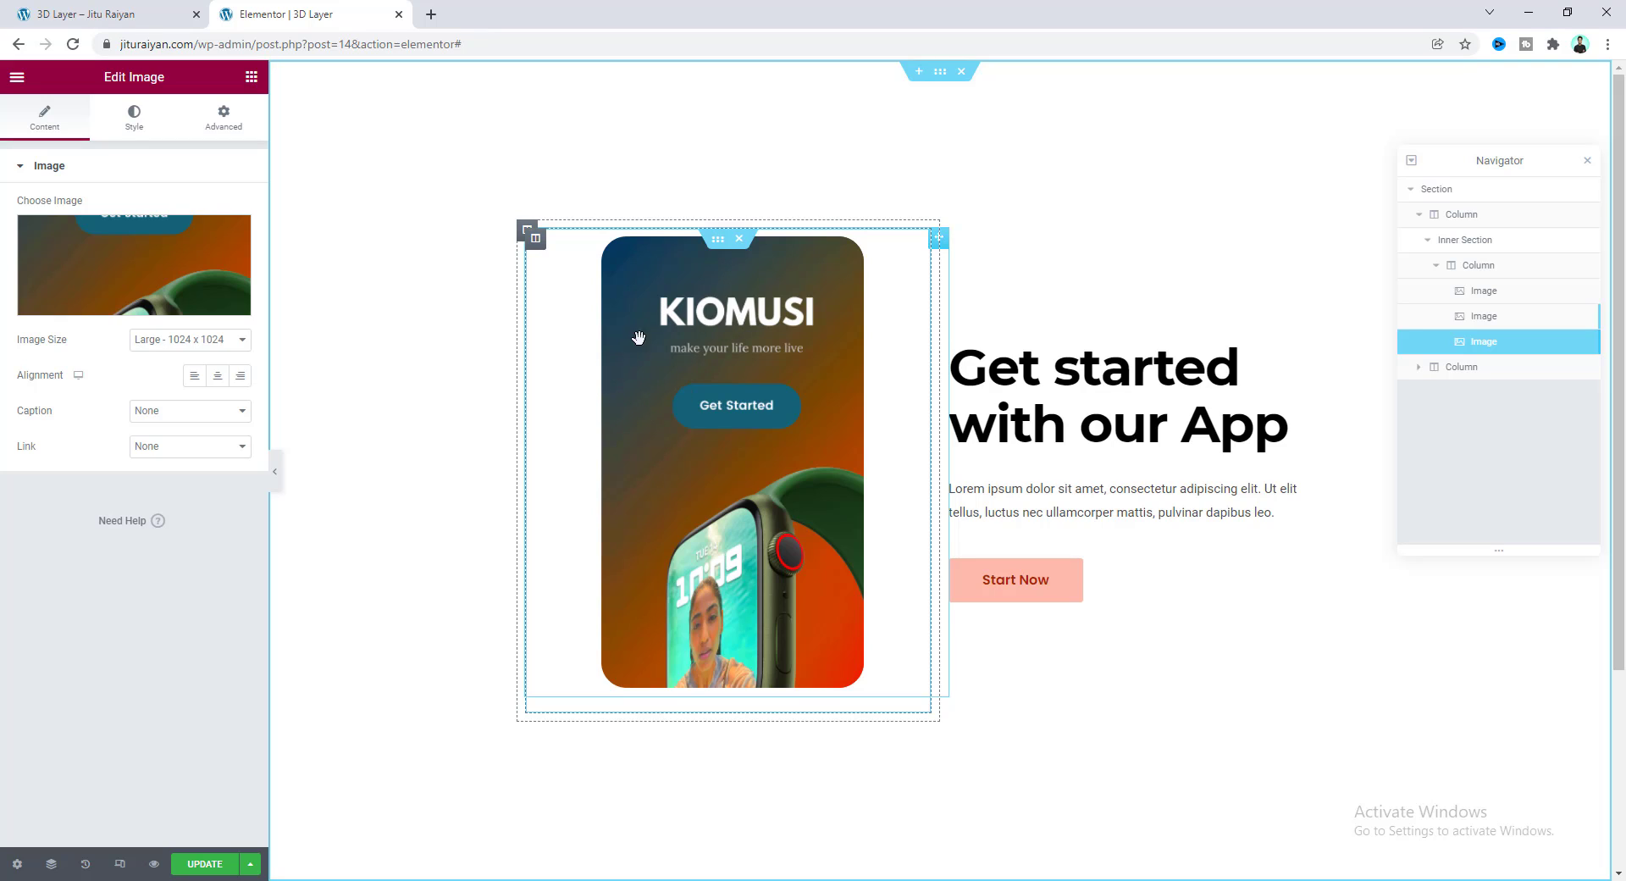
Paste the layered 3D hover CSS with --distance: 30px into the Inner Section's Custom CSS
click(1467, 242)
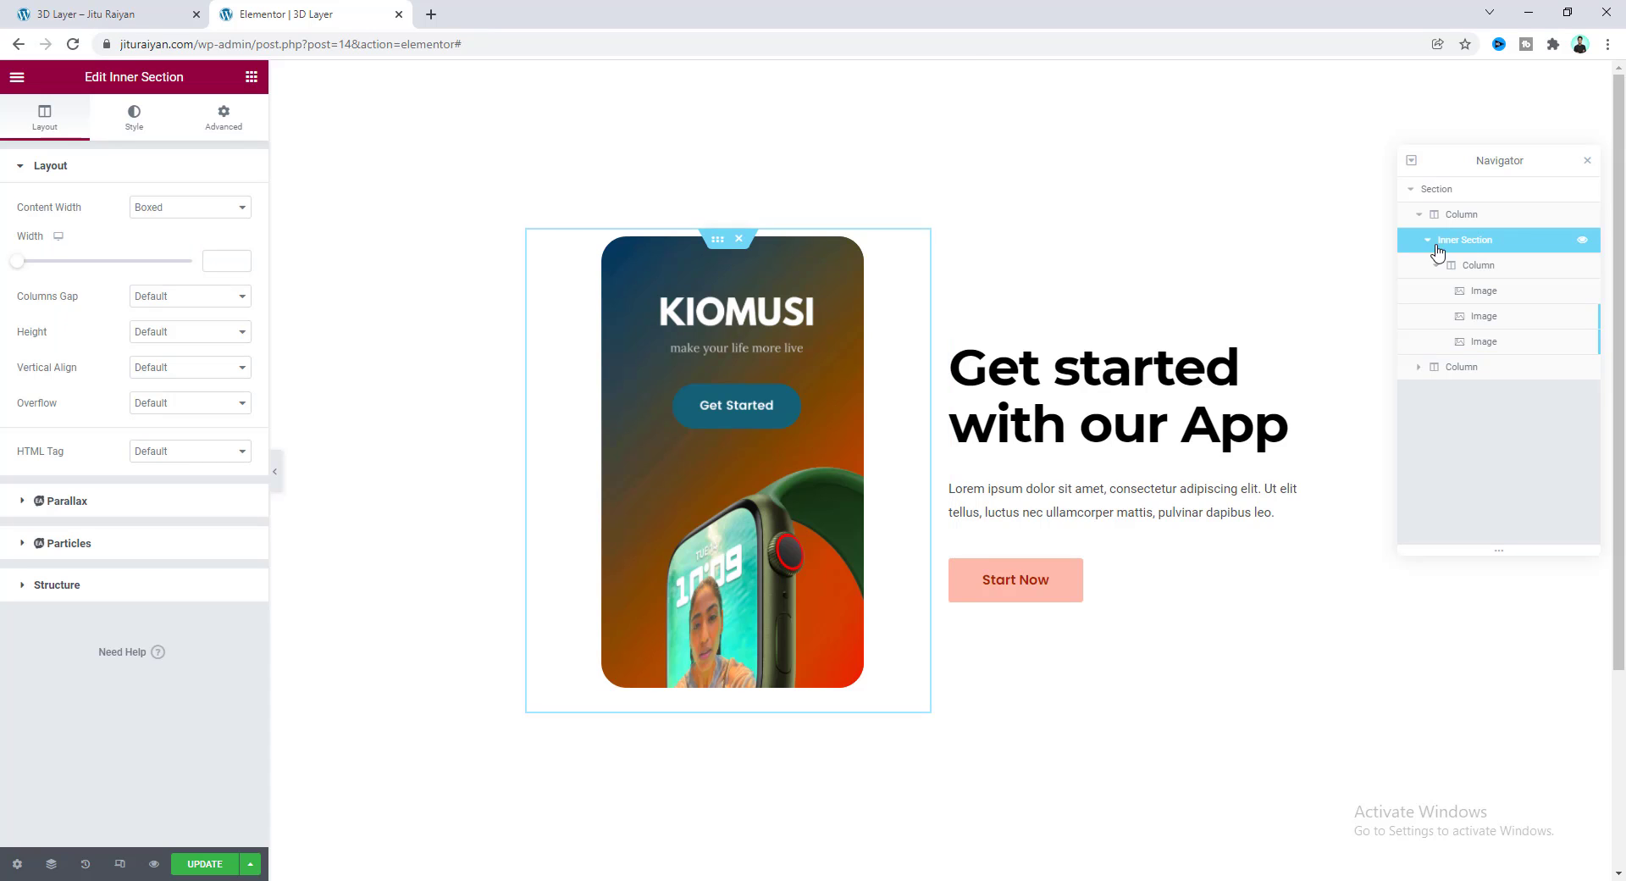
click(222, 125)
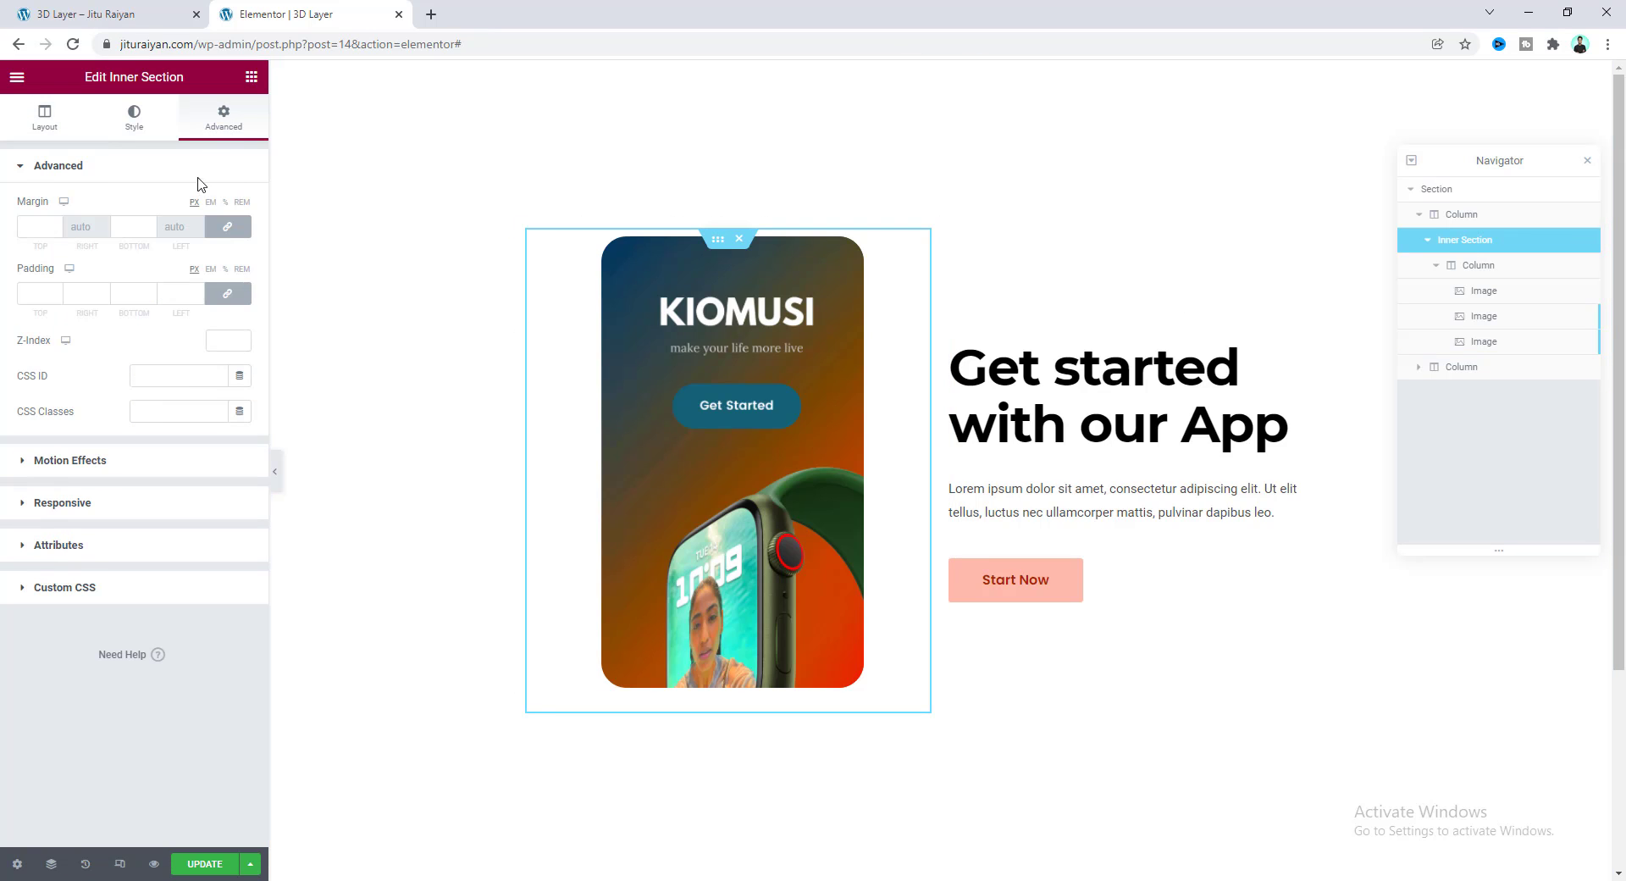
click(132, 588)
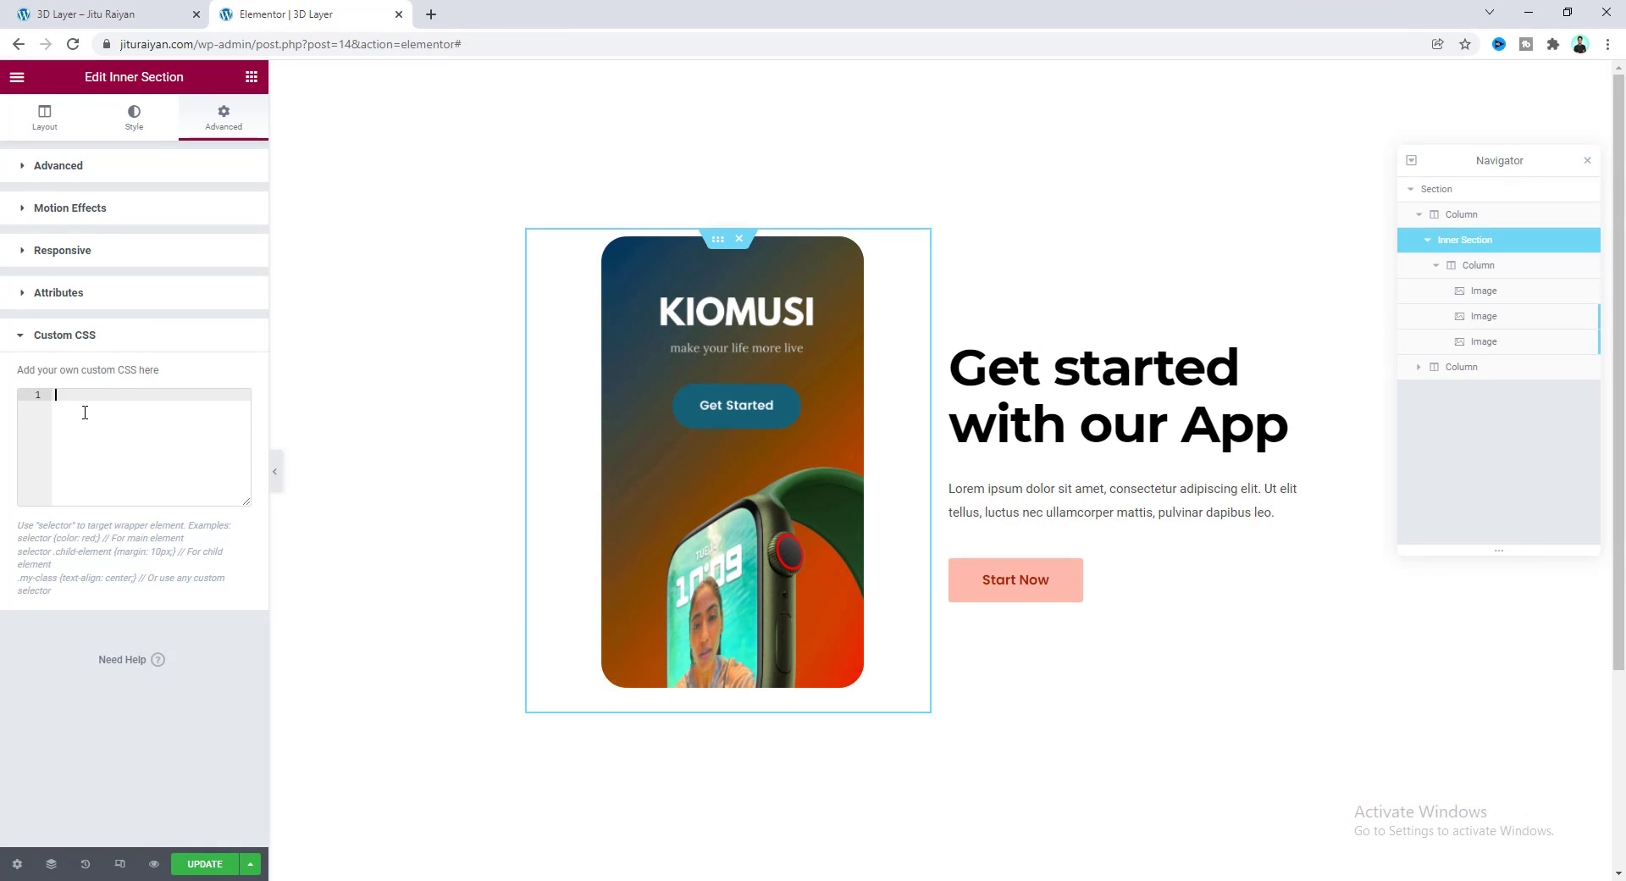
key(ctrl+v)
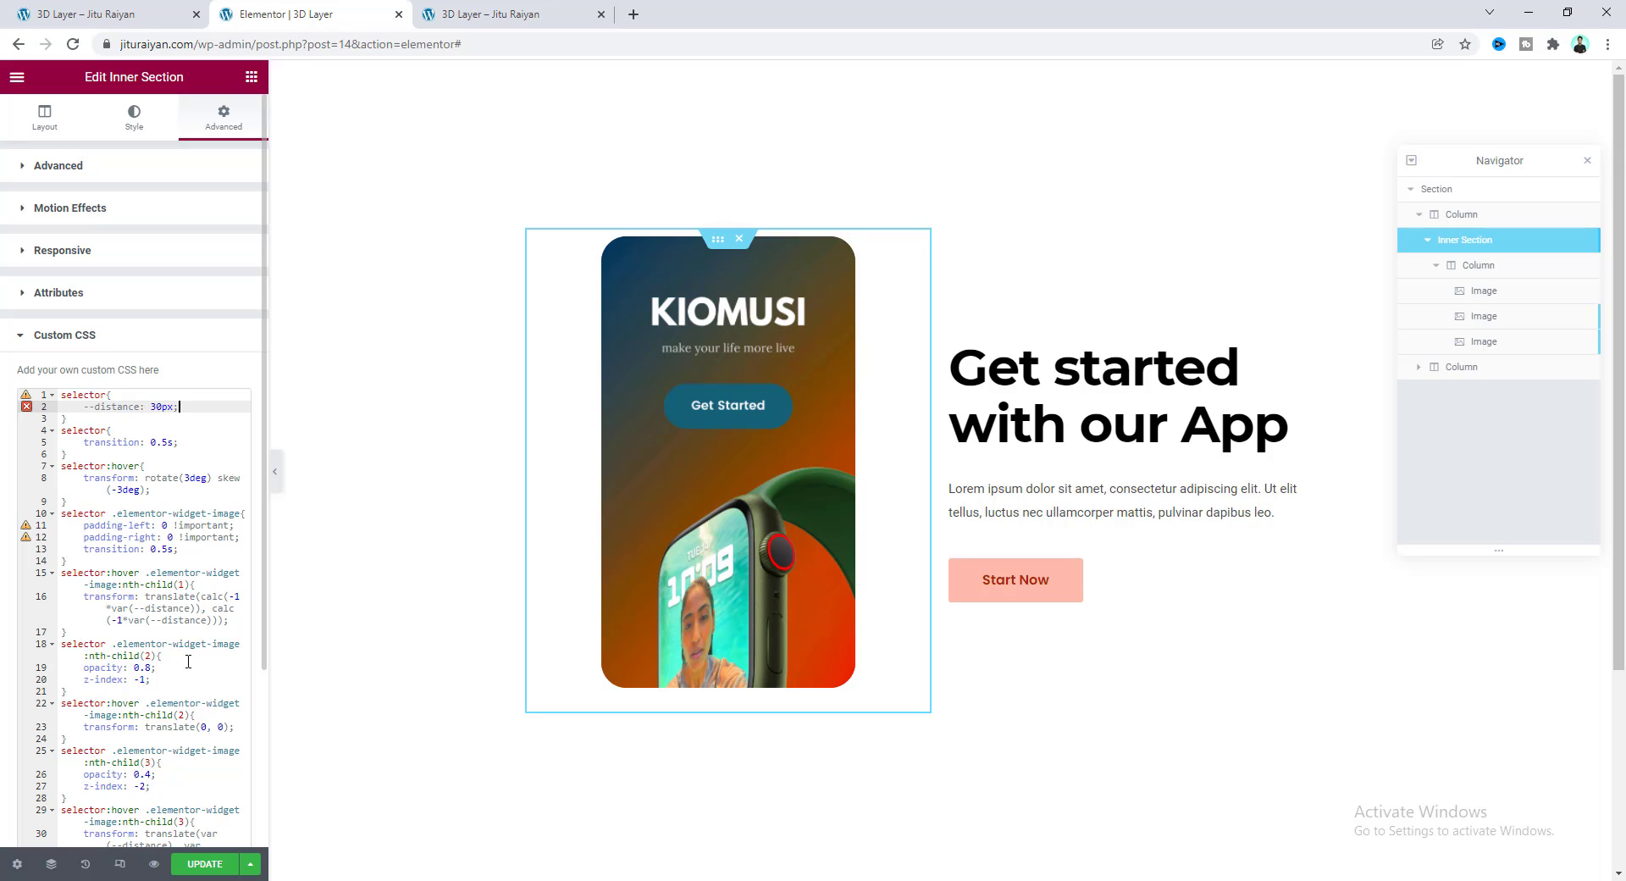
Update the page and hover the app image in the preview to see the fanned, tilted layers
click(202, 864)
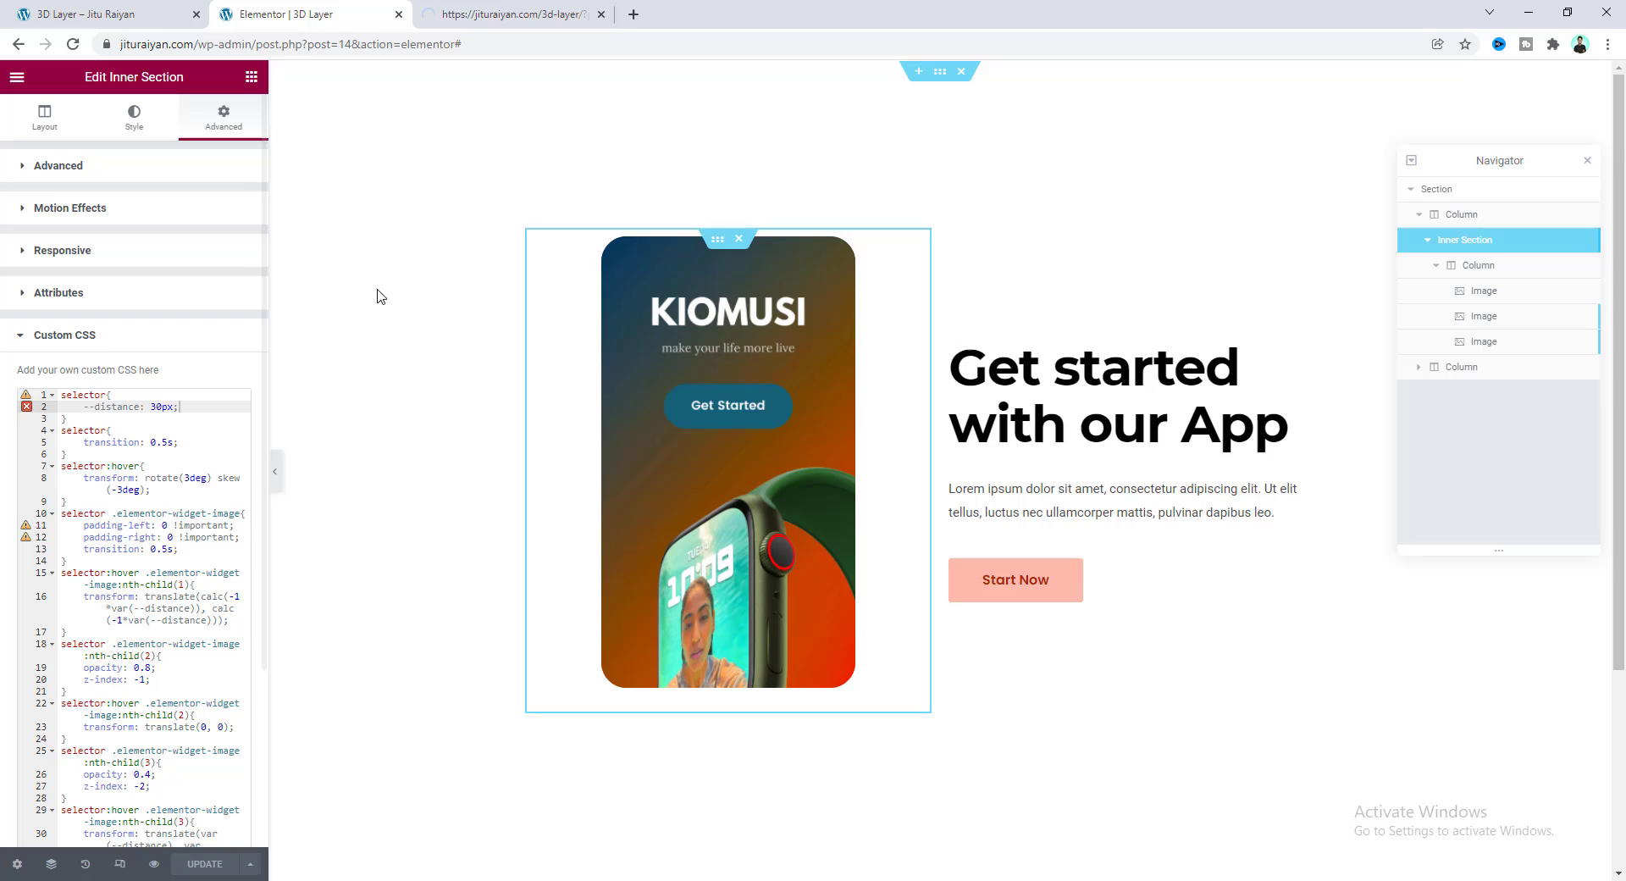
click(474, 15)
mouse_move(428, 93)
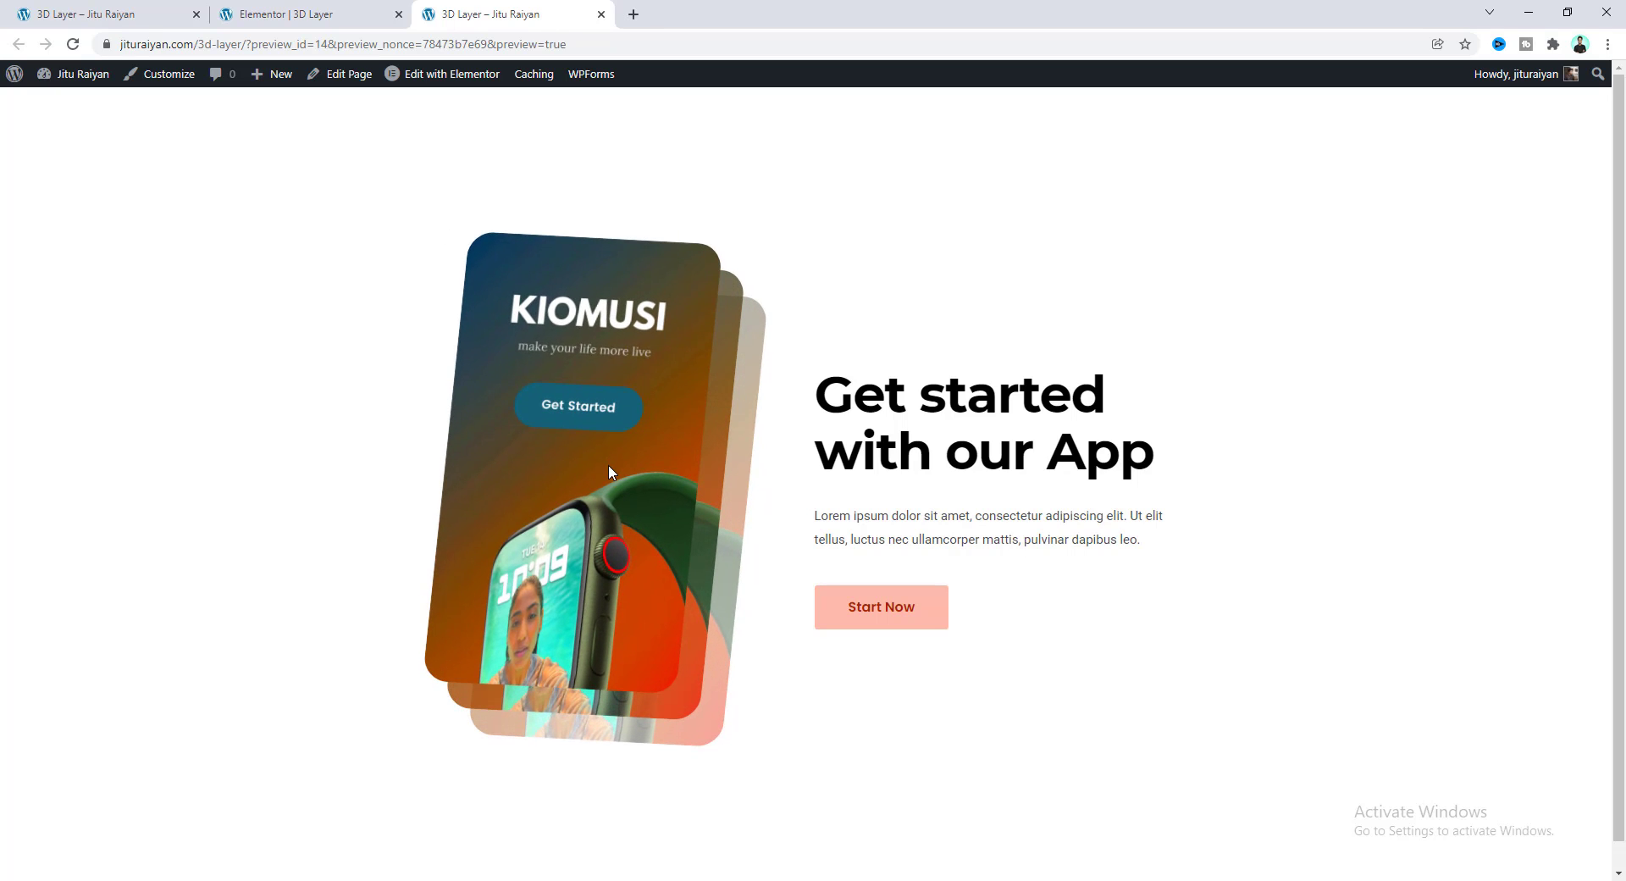
click(293, 14)
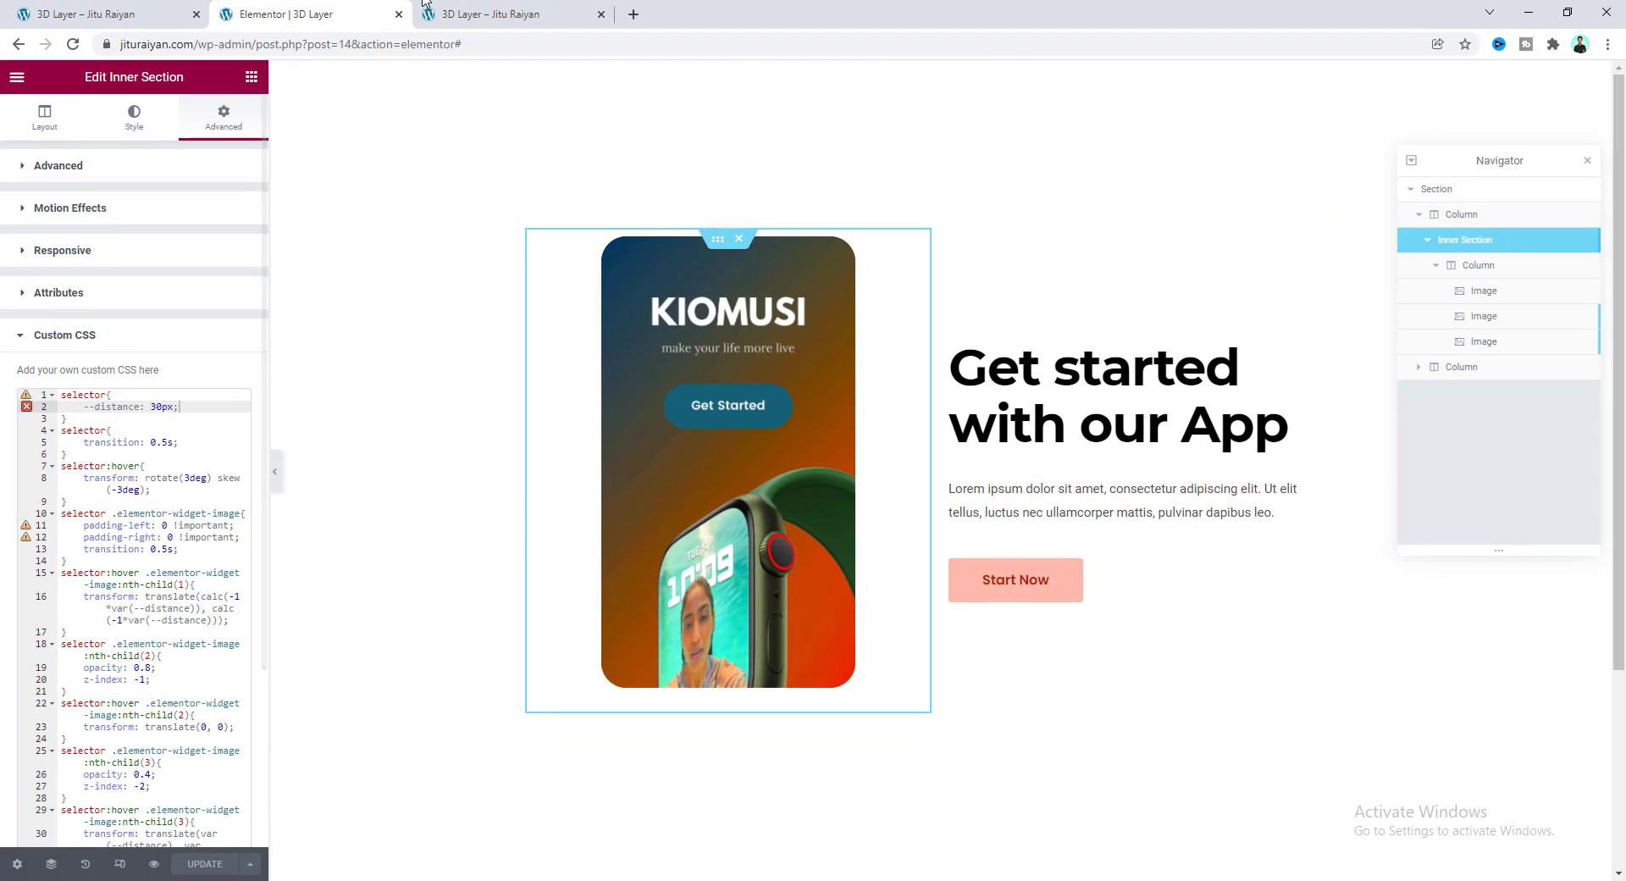
click(491, 11)
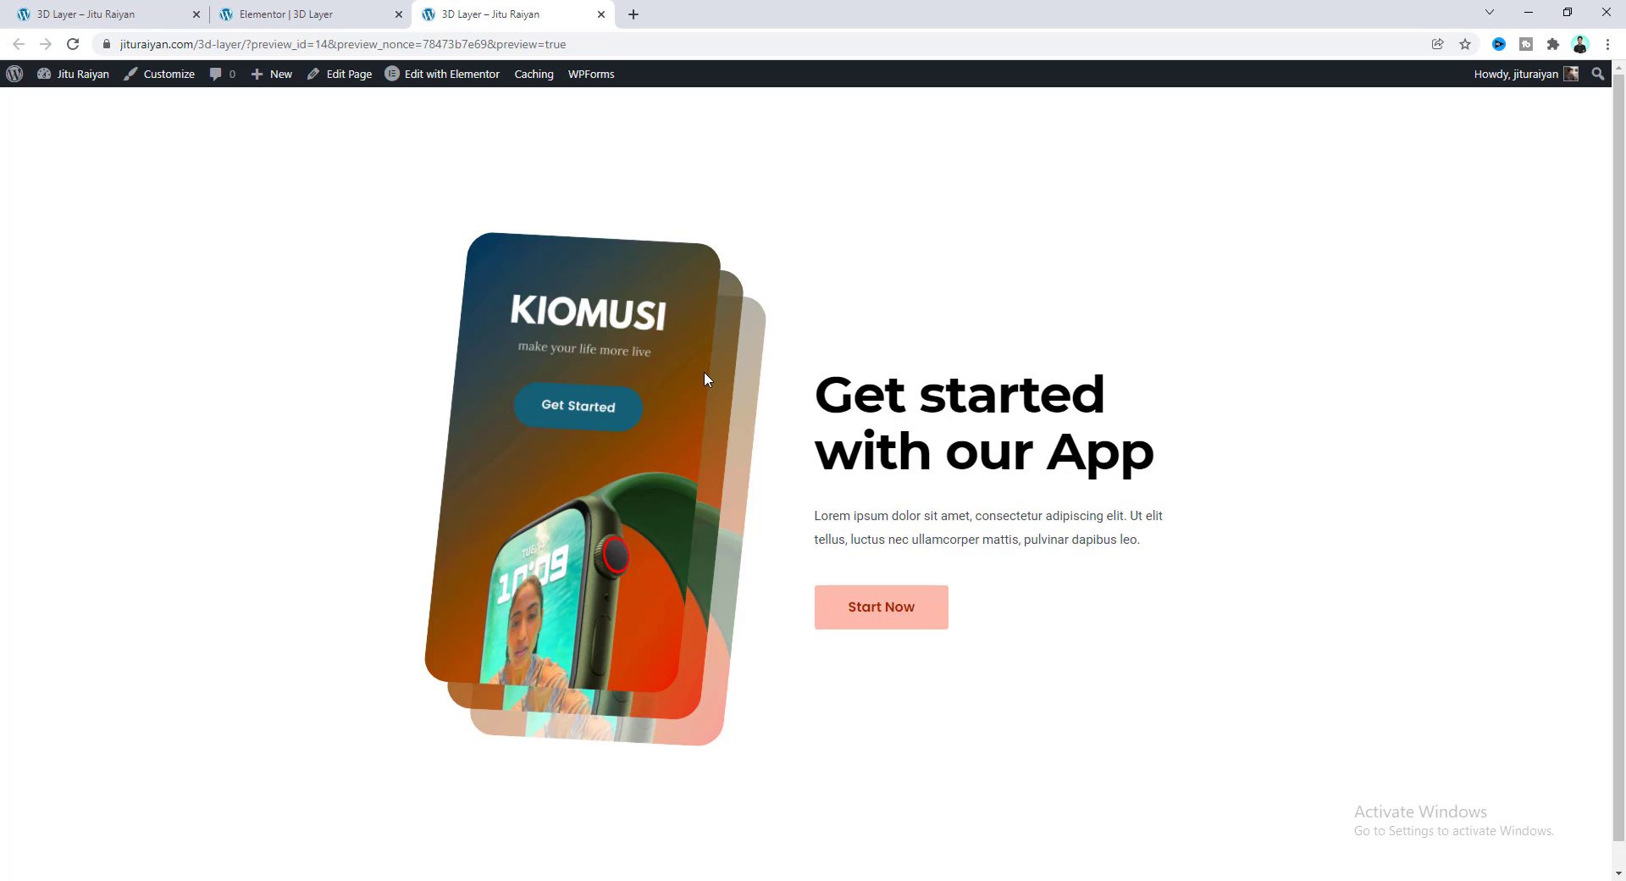
Change --distance to 10px, update, and check the tighter stacked effect in the preview
click(337, 14)
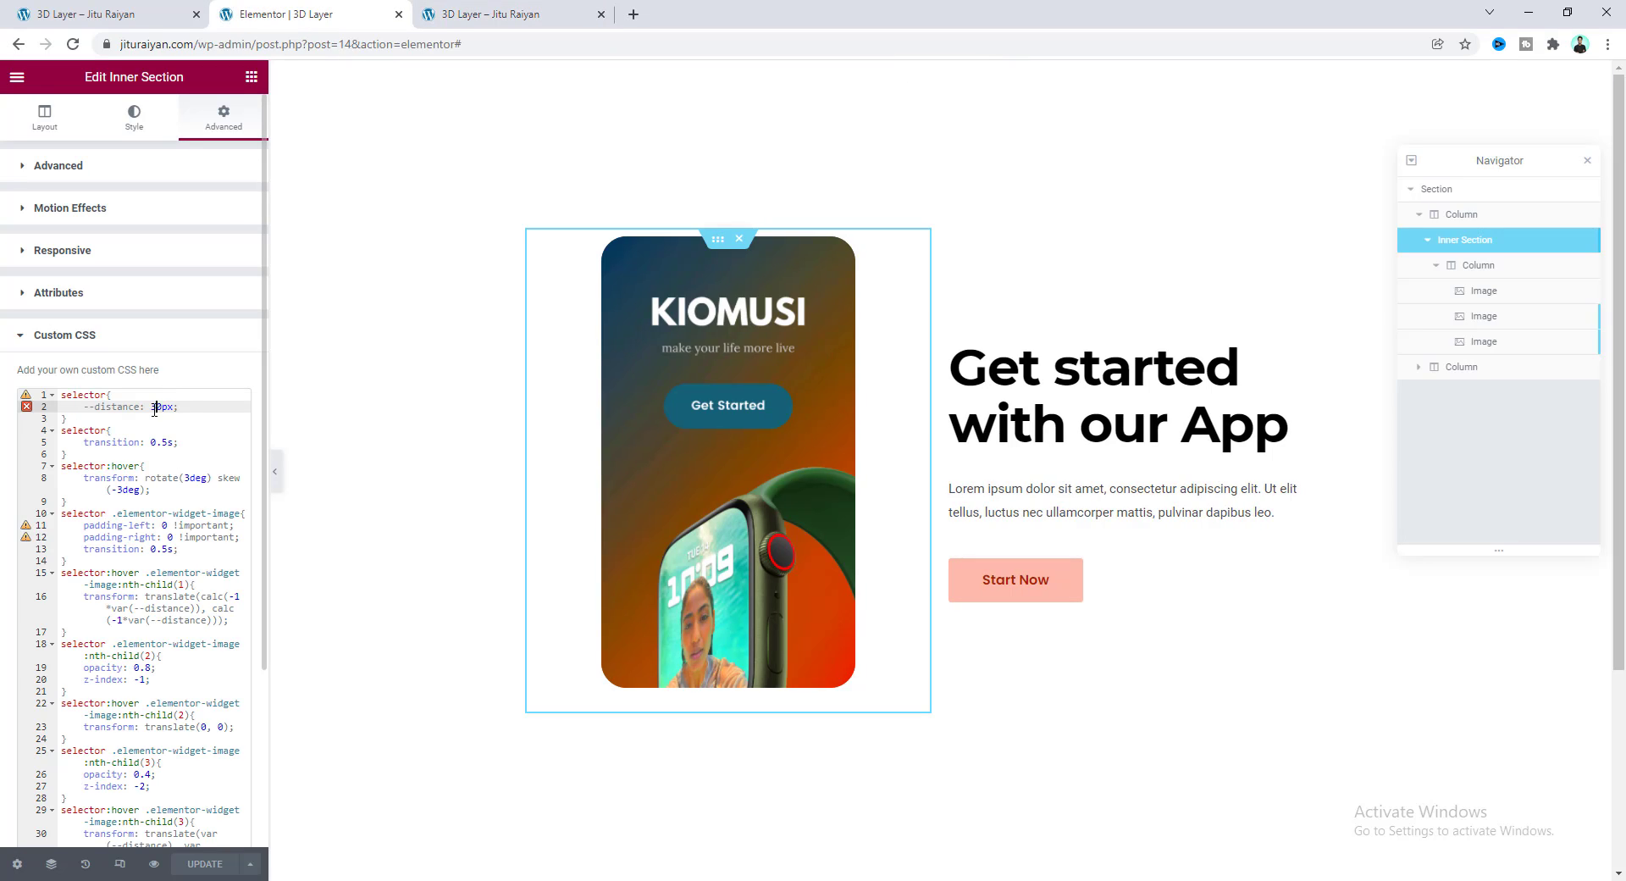
text(1)
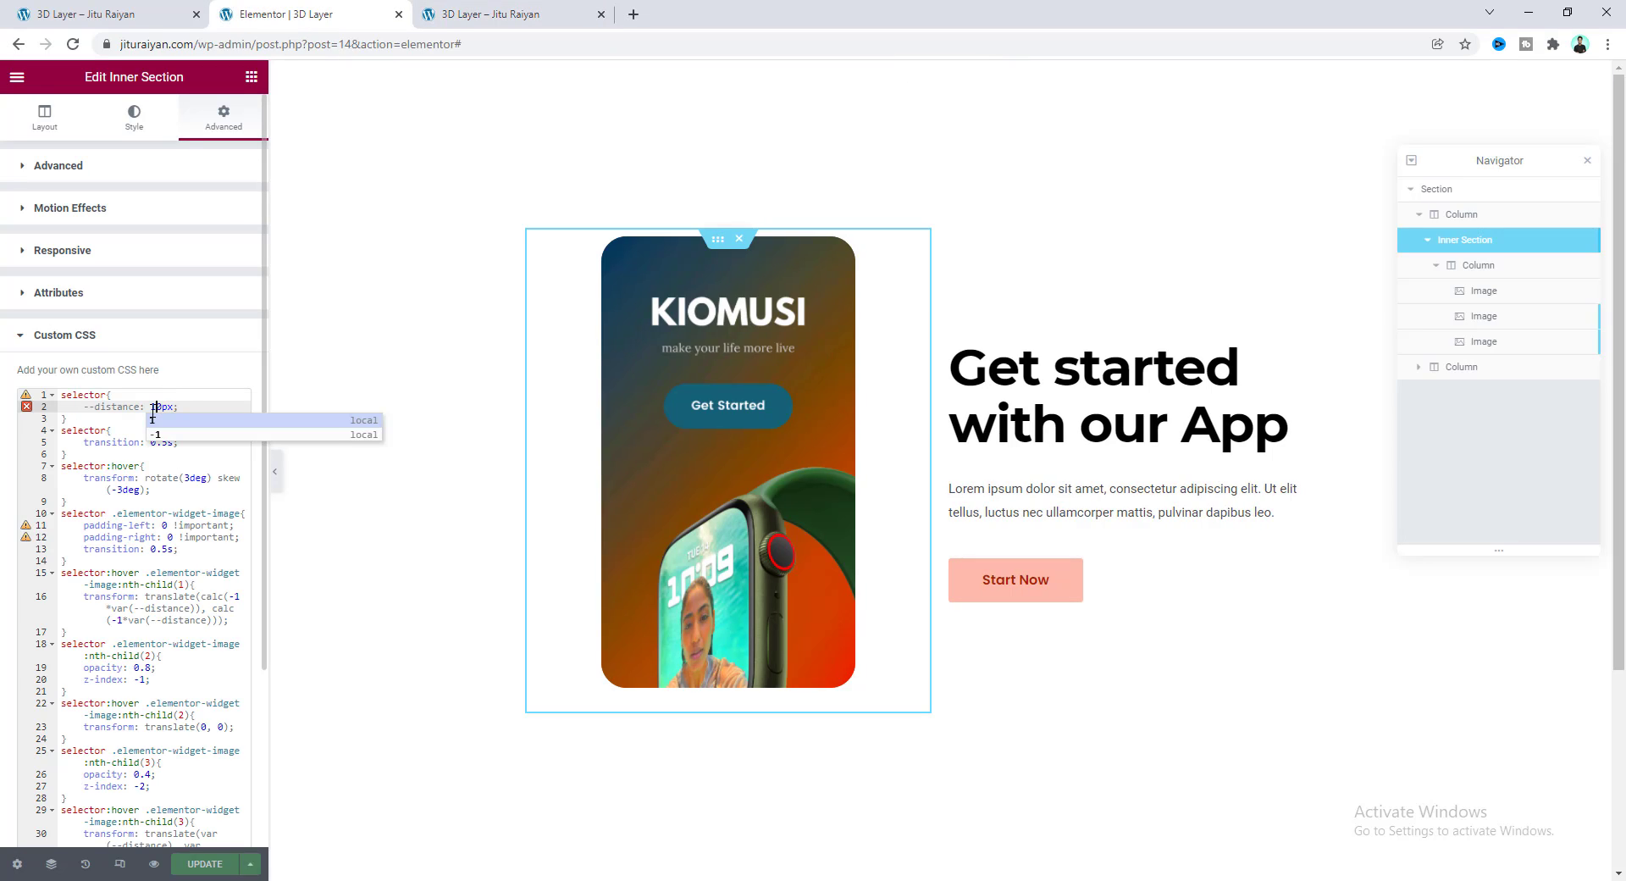
click(207, 866)
click(512, 13)
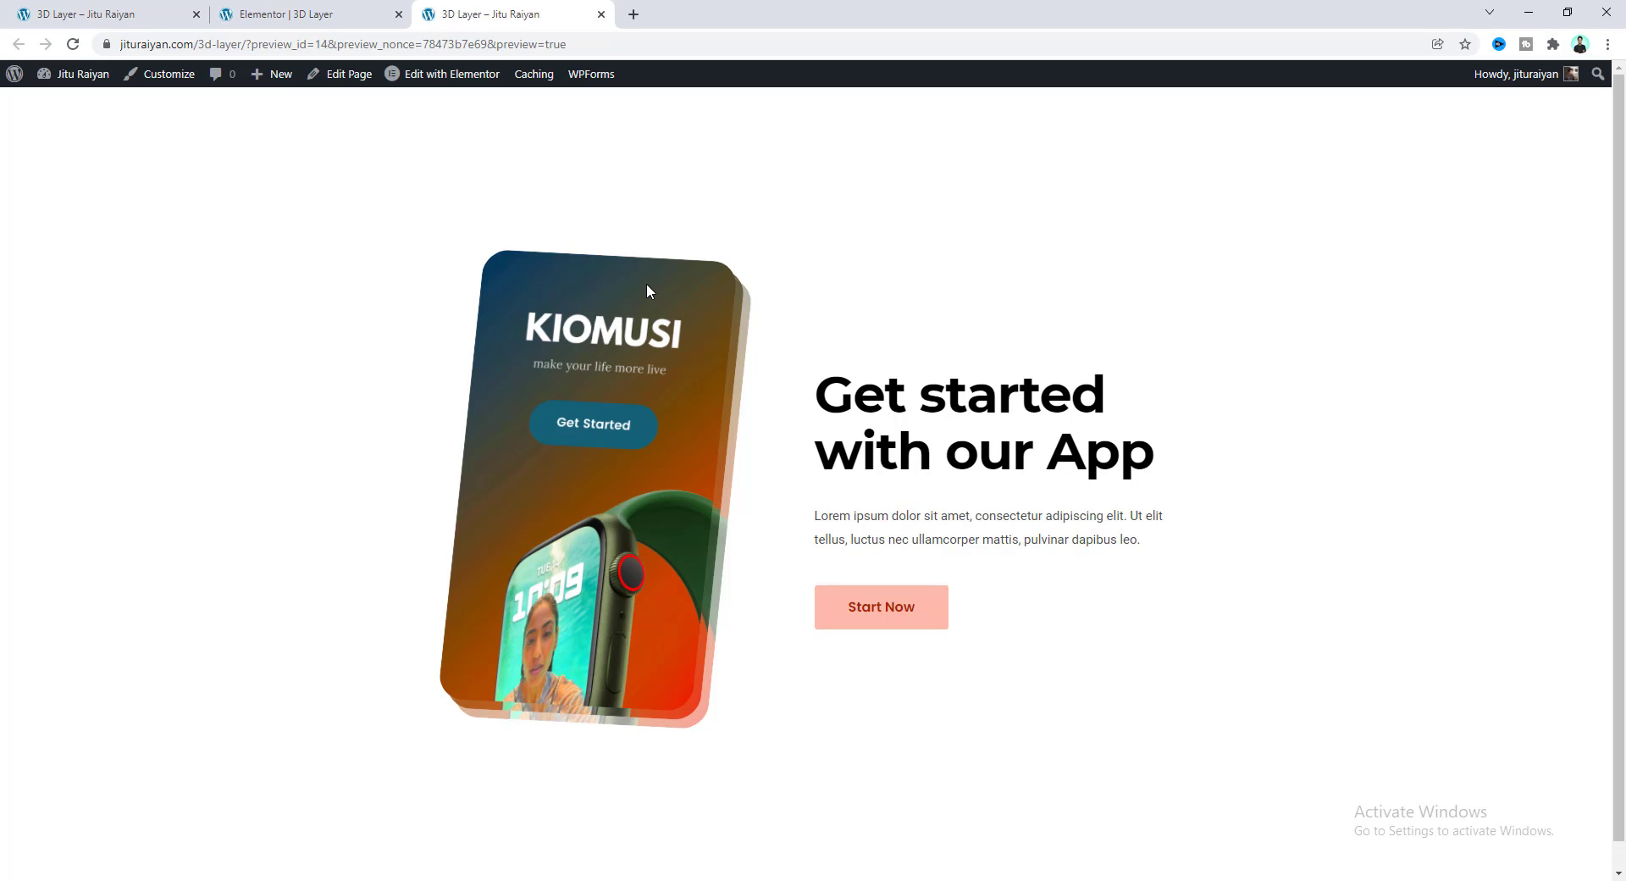
click(291, 10)
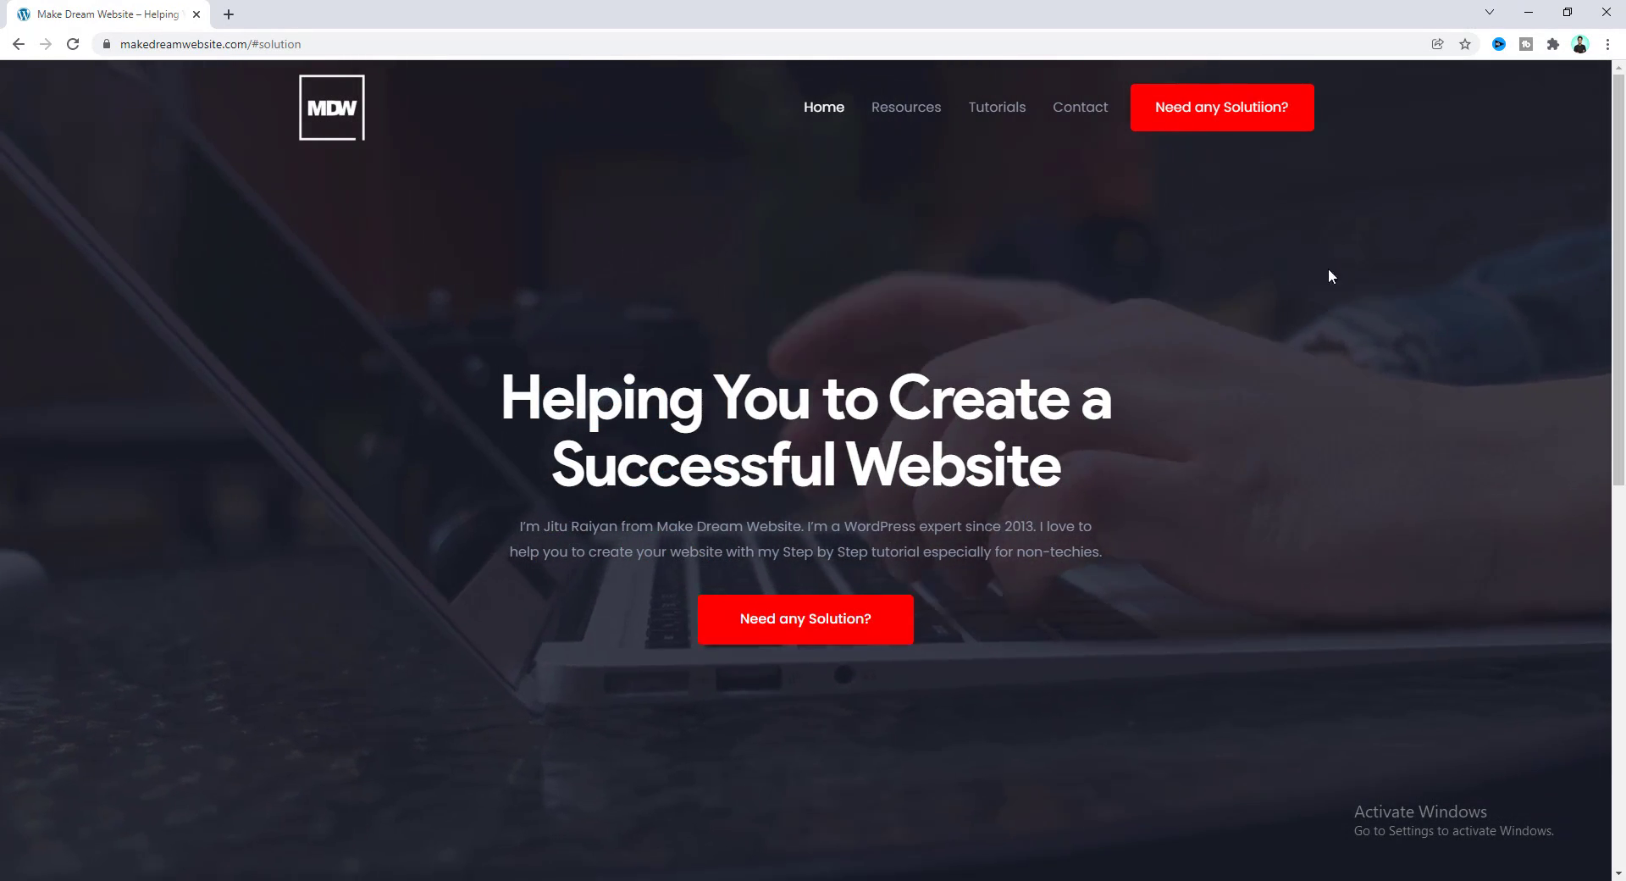
Open the Request a Quote popup from the 'Need any Solution?' header button
click(1186, 110)
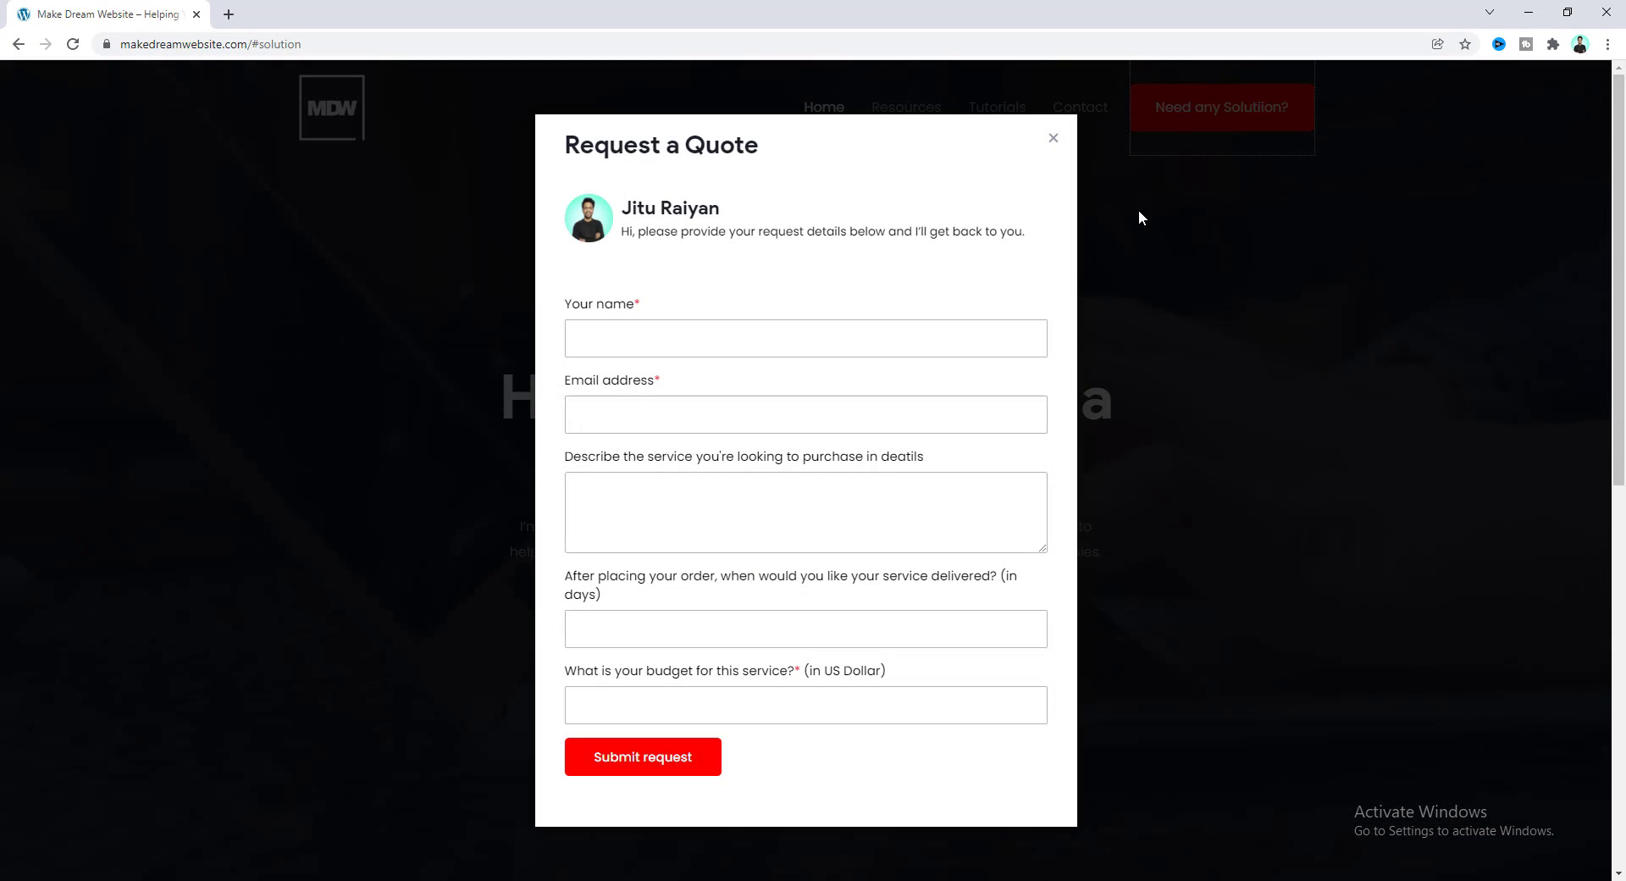